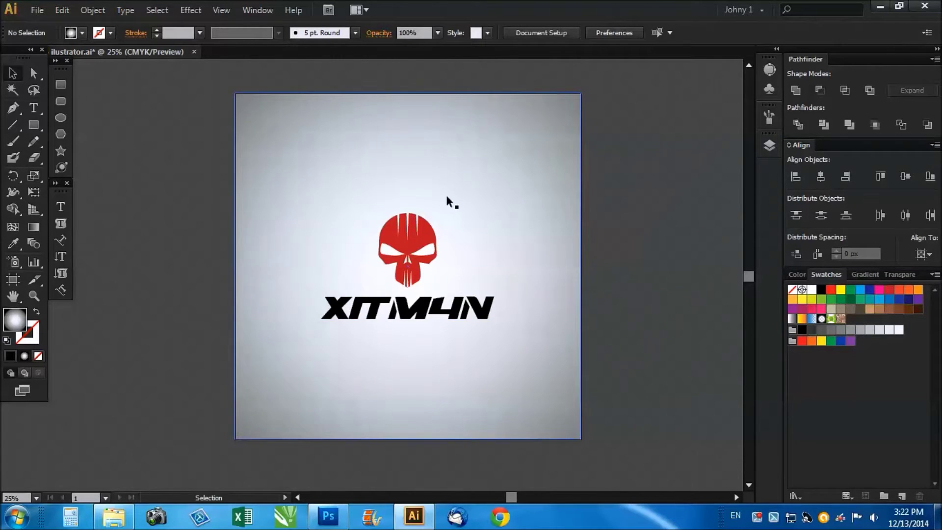
pyautogui.scroll(3, 354, 254)
pyautogui.scroll(-1, 397, 281)
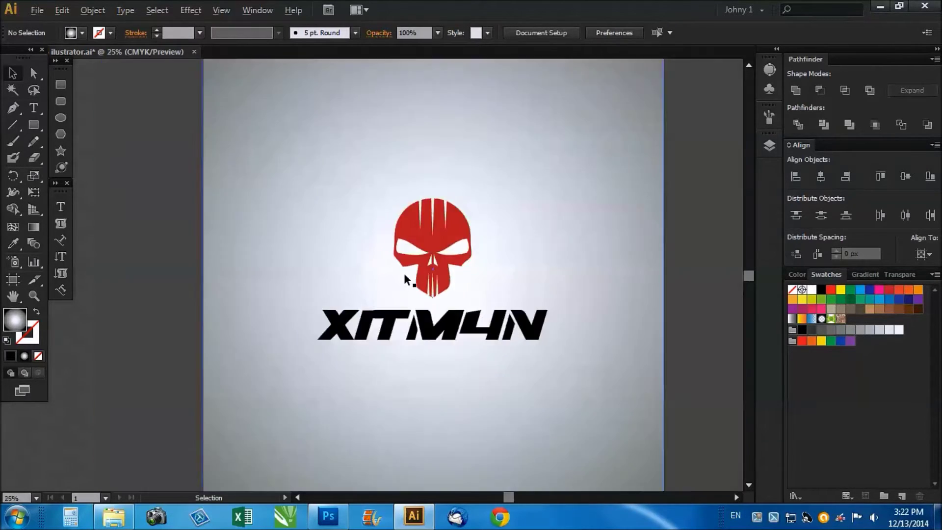
pyautogui.scroll(-1, 405, 280)
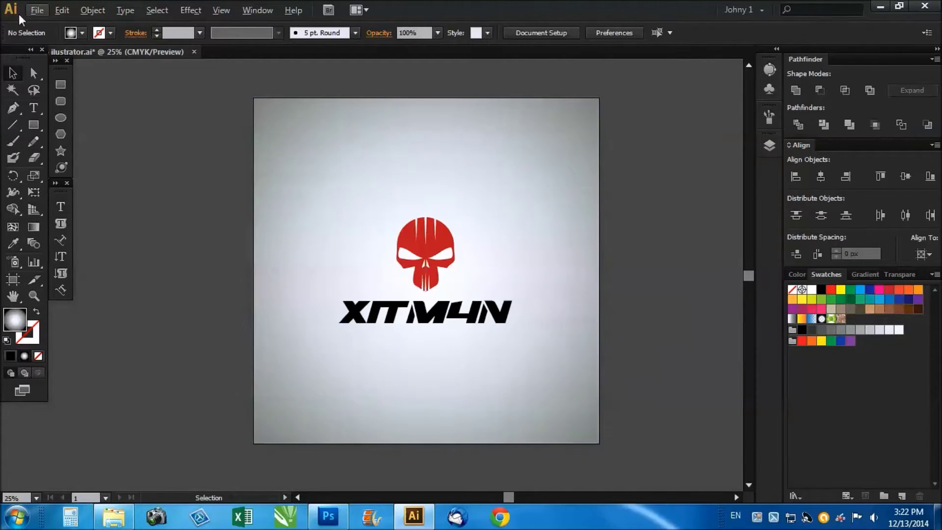
# Export the red logo through Save for Web as a PNG-24 image to the desktop.
pyautogui.click(39, 12)
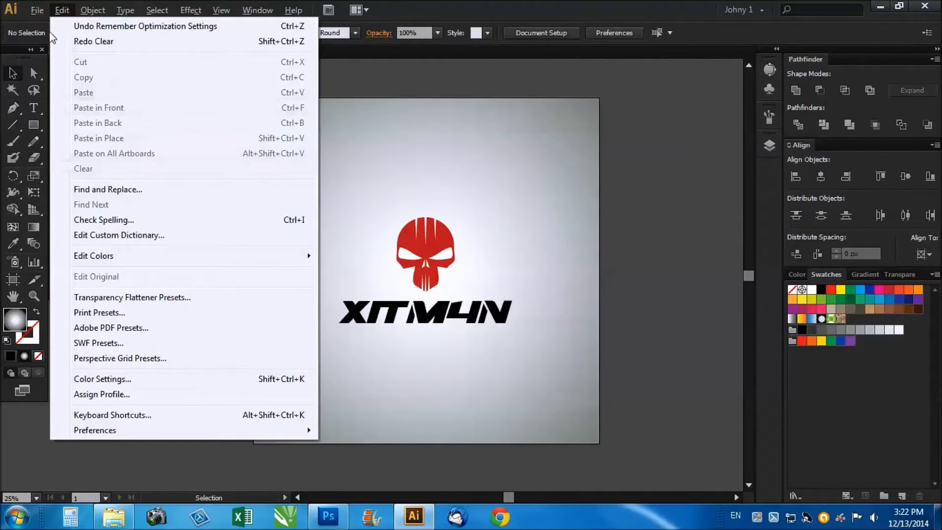
pyautogui.click(111, 185)
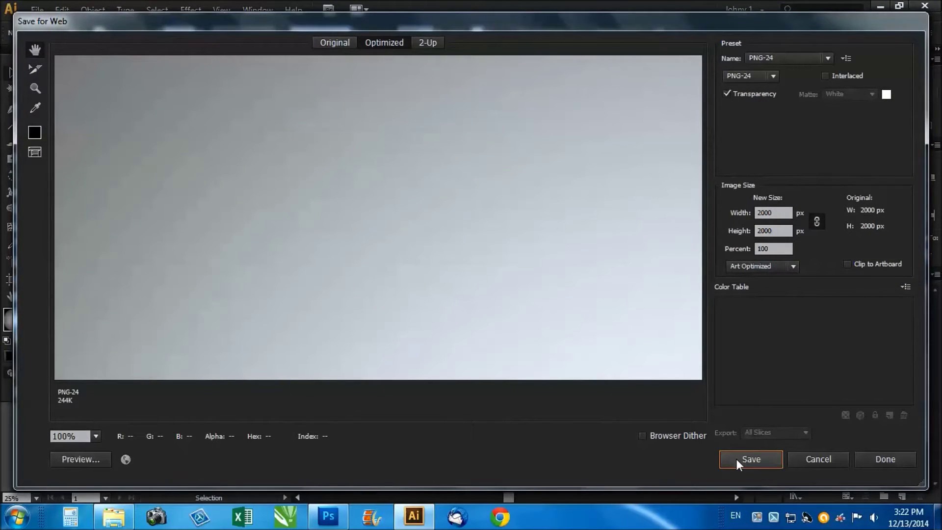
pyautogui.click(738, 461)
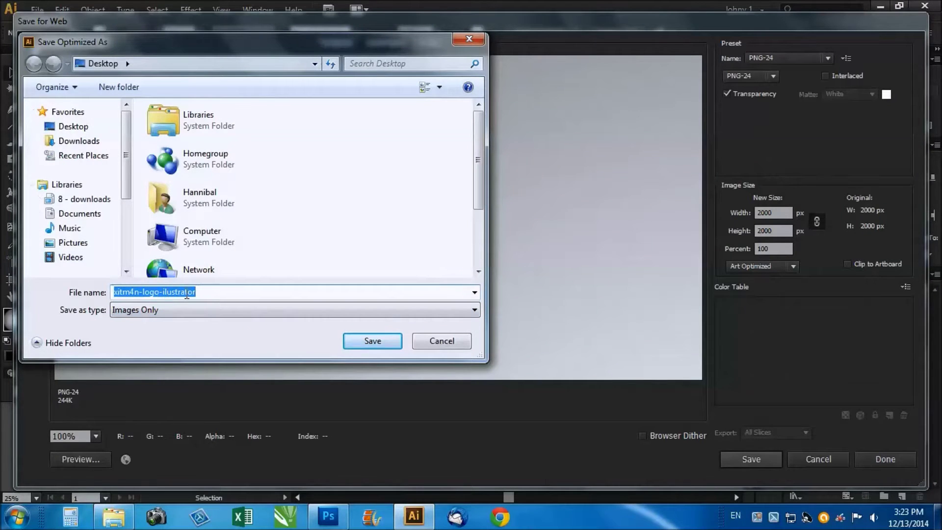
pyautogui.click(368, 341)
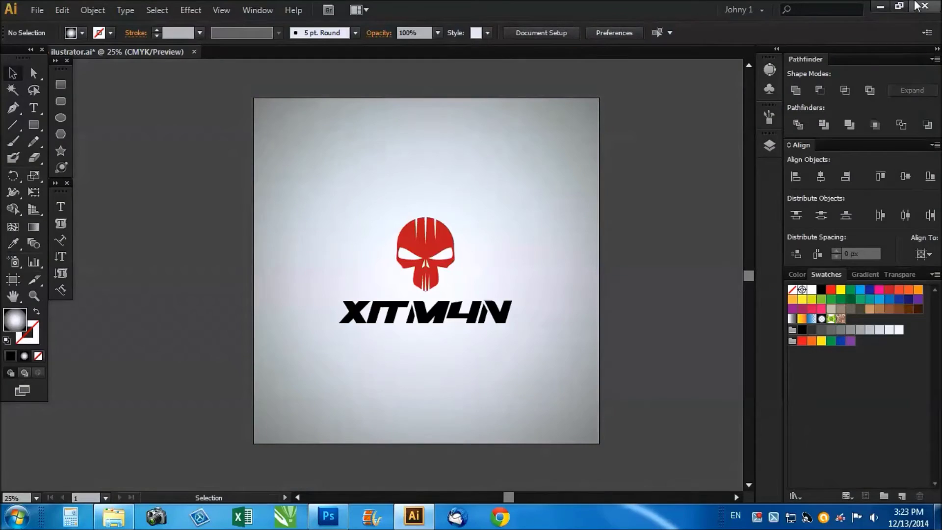
# Preview the exported PNG in Photo Viewer, then return to the Illustrator artwork.
pyautogui.click(879, 6)
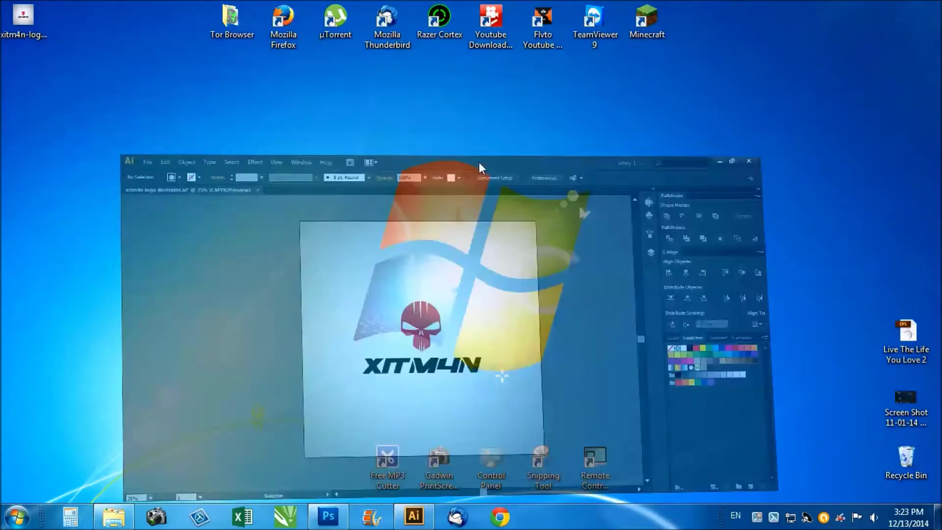
pyautogui.doubleClick(29, 16)
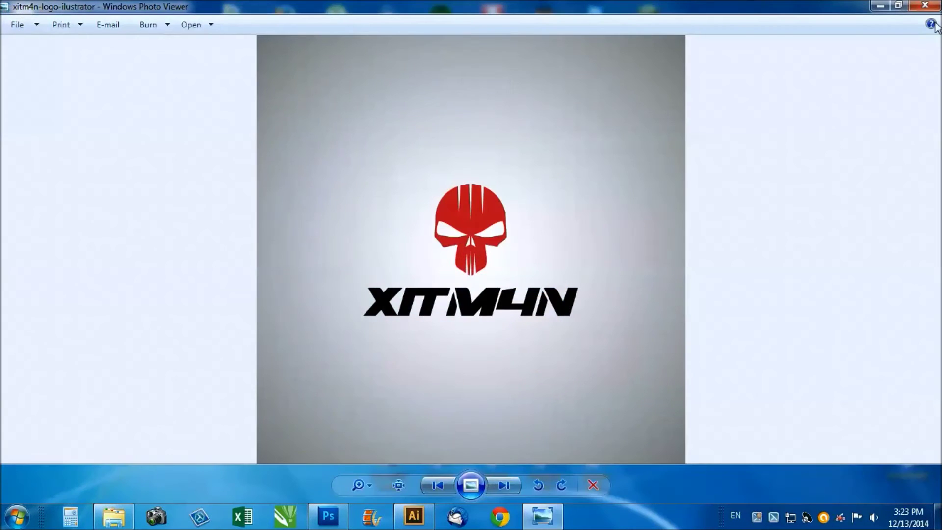
pyautogui.click(926, 6)
pyautogui.click(414, 518)
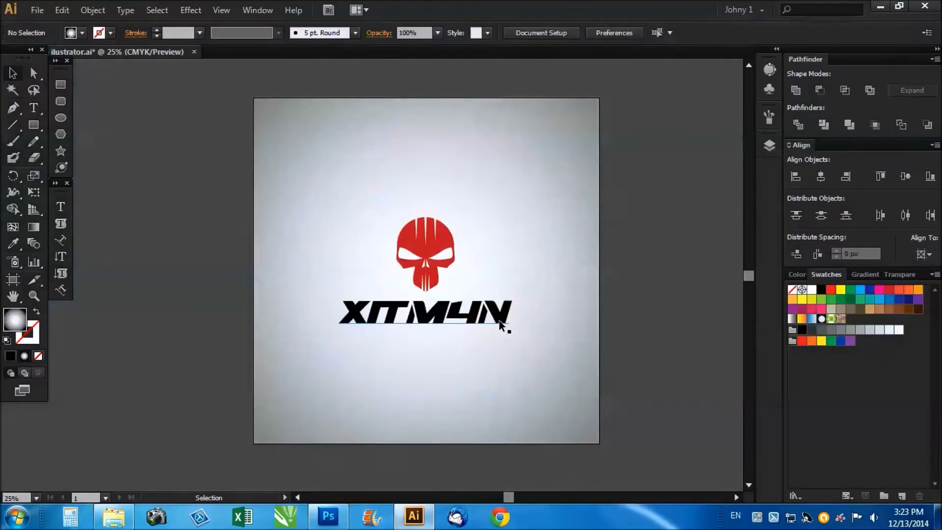
# Delete the gradient background and turn the skull and XITM4N text black.
pyautogui.click(517, 213)
pyautogui.press('Delete')
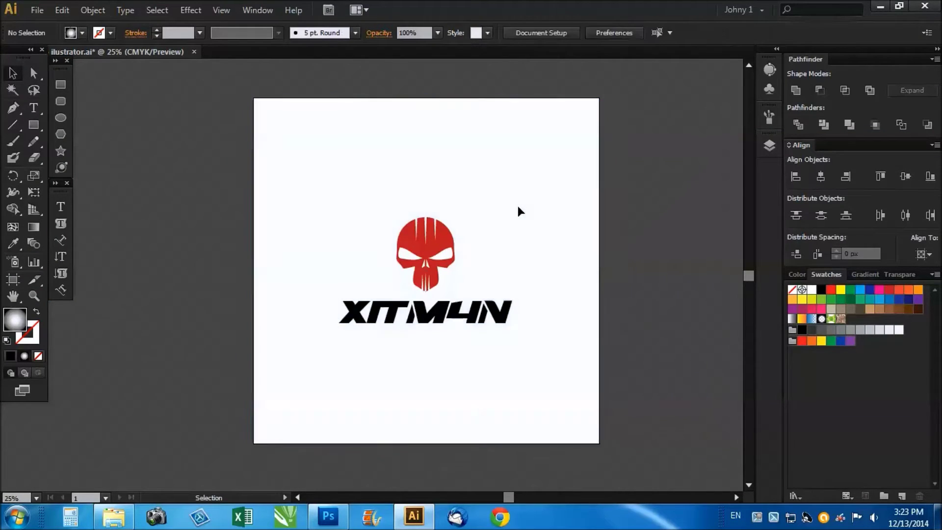
pyautogui.hotkey('ctrl', 'a')
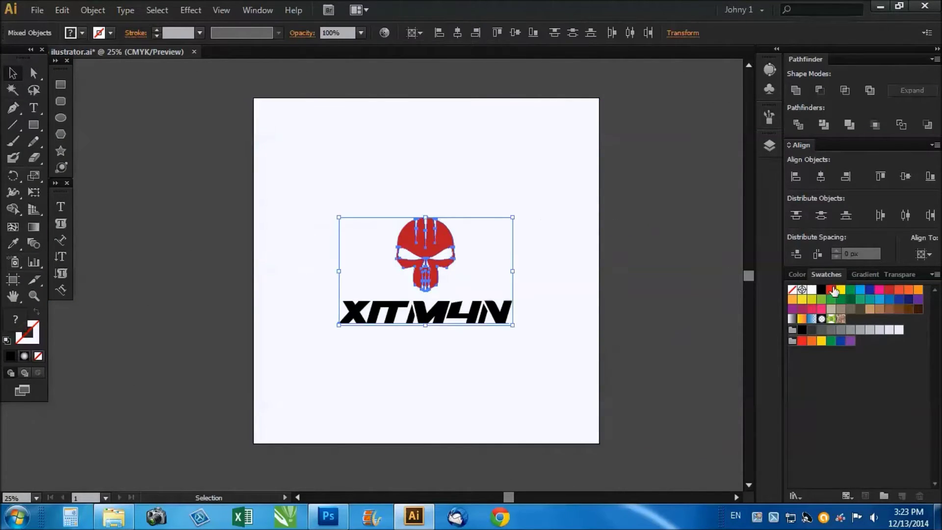
pyautogui.click(820, 291)
# Export the black logo through Save for Web as a transparent PNG-24 named 'mockup' on the desktop.
pyautogui.click(36, 10)
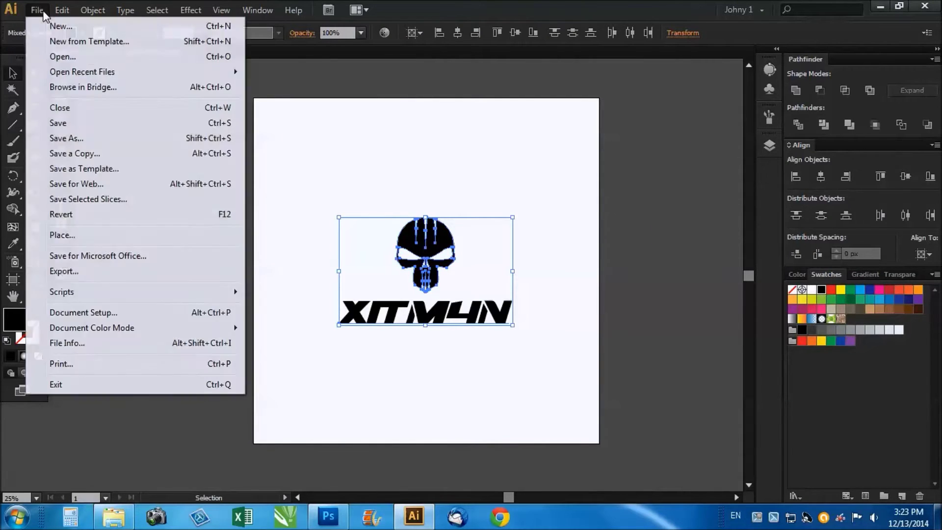
pyautogui.click(74, 184)
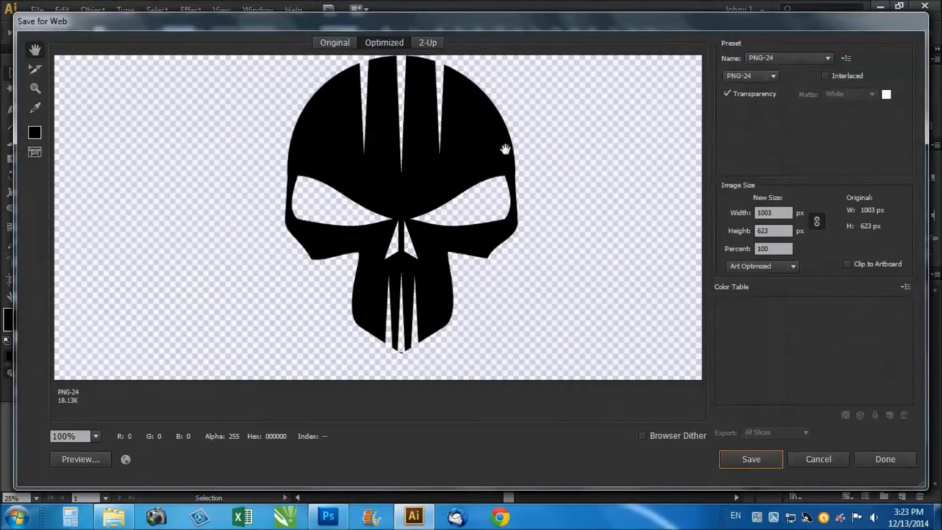
pyautogui.keyDown('alt'); pyautogui.click(455, 169); pyautogui.keyUp('alt')
pyautogui.click(737, 457)
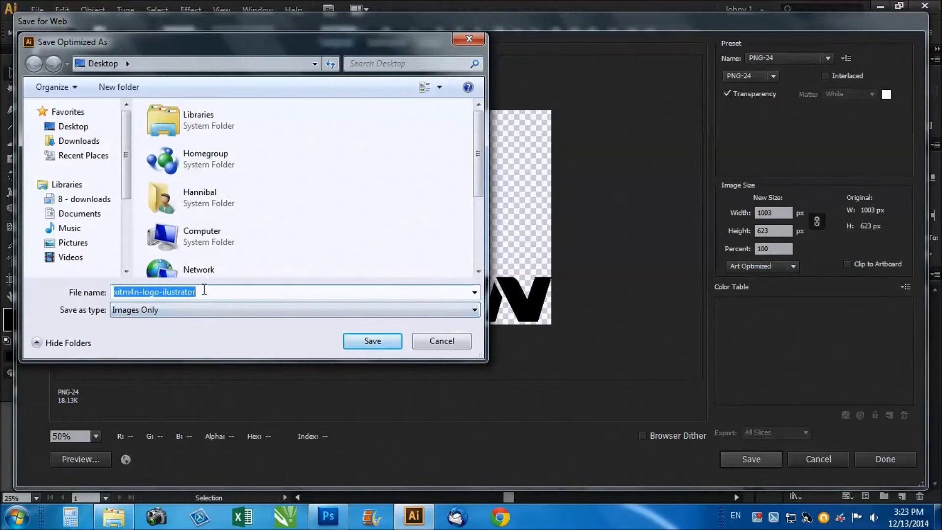
pyautogui.write('mockup ma')
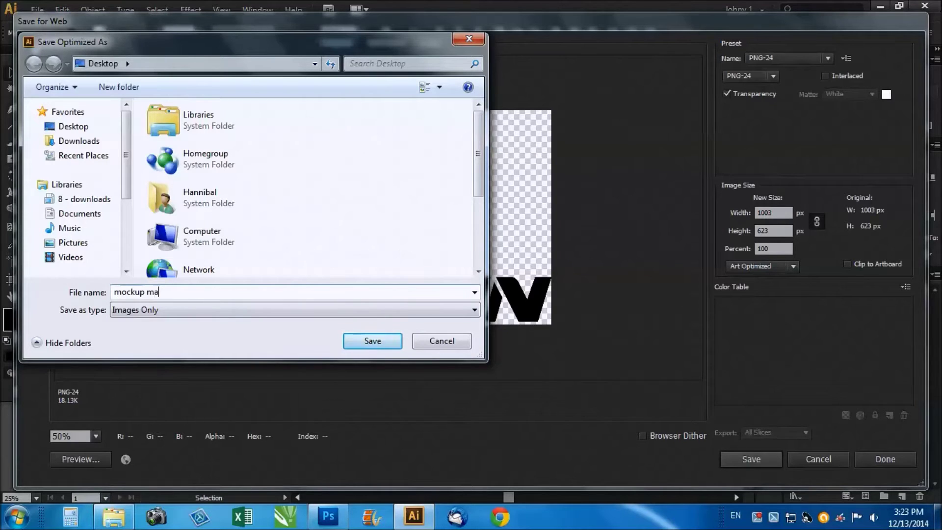
pyautogui.write('st')
pyautogui.press('Return')
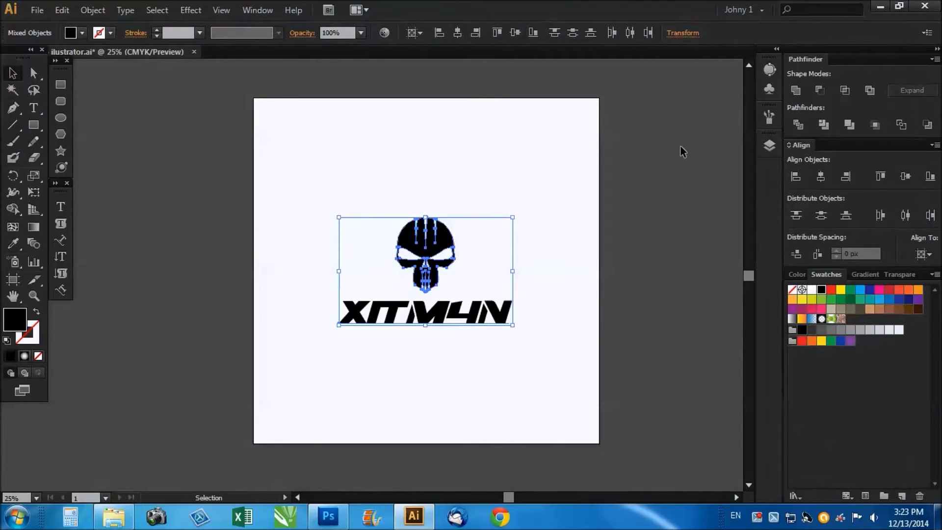
pyautogui.click(881, 5)
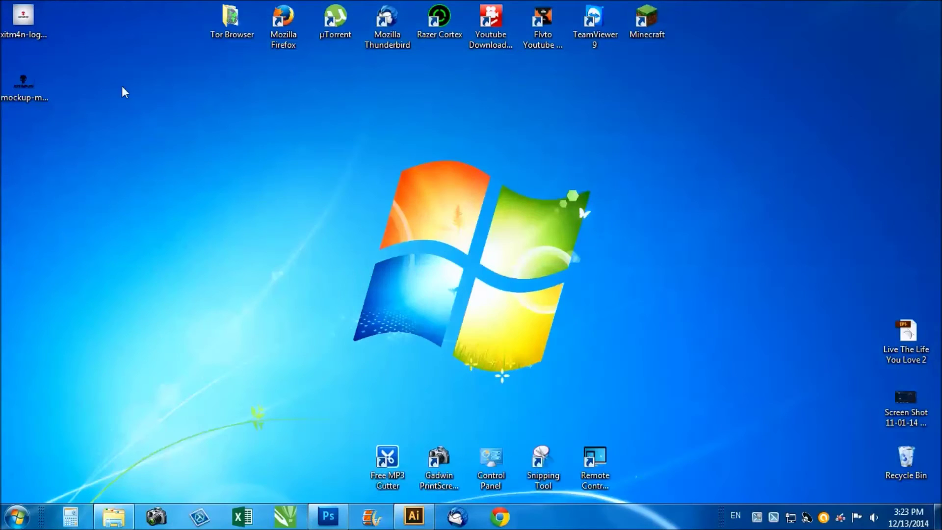
# Check the black mockup-main PNG in Photo Viewer, then bring up the rust mockup in Photoshop.
pyautogui.doubleClick(27, 90)
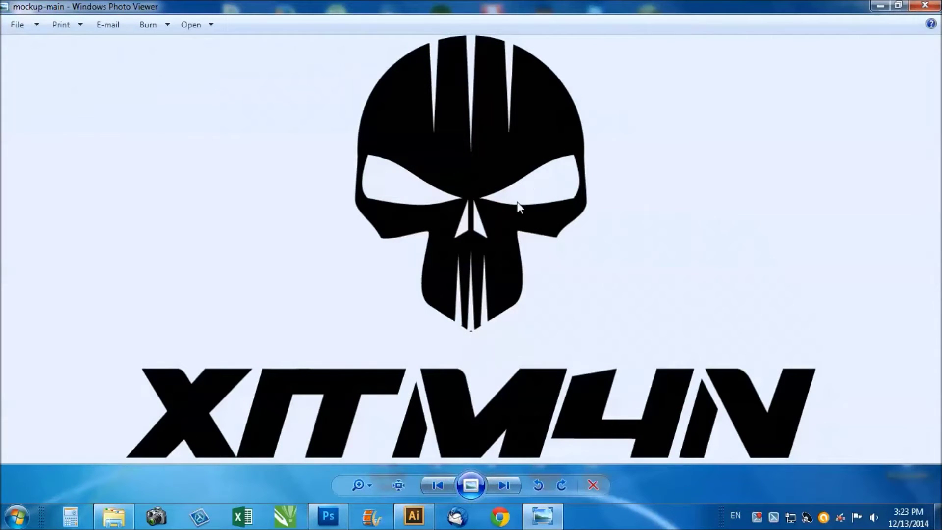
pyautogui.click(932, 6)
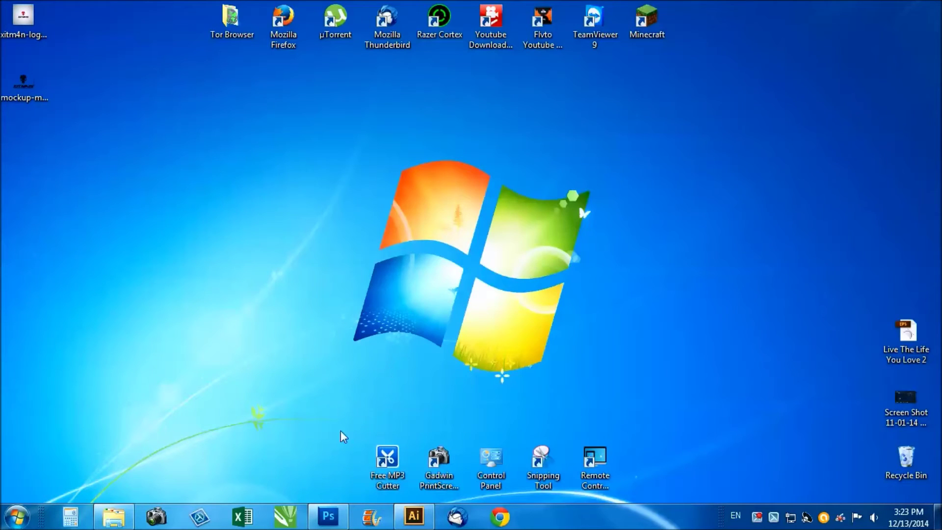
pyautogui.click(333, 520)
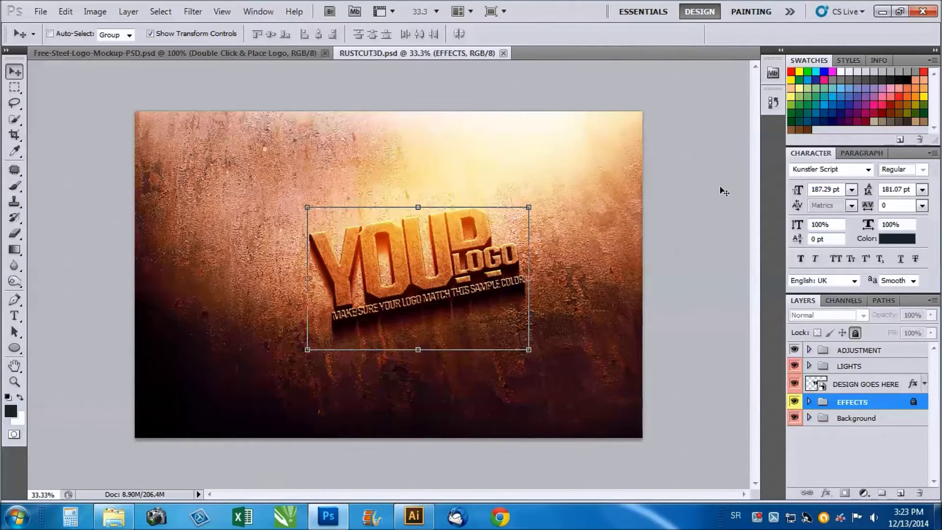
# Edit the DESIGN GOES HERE smart object and place the mockup-main black logo into it.
pyautogui.click(842, 389)
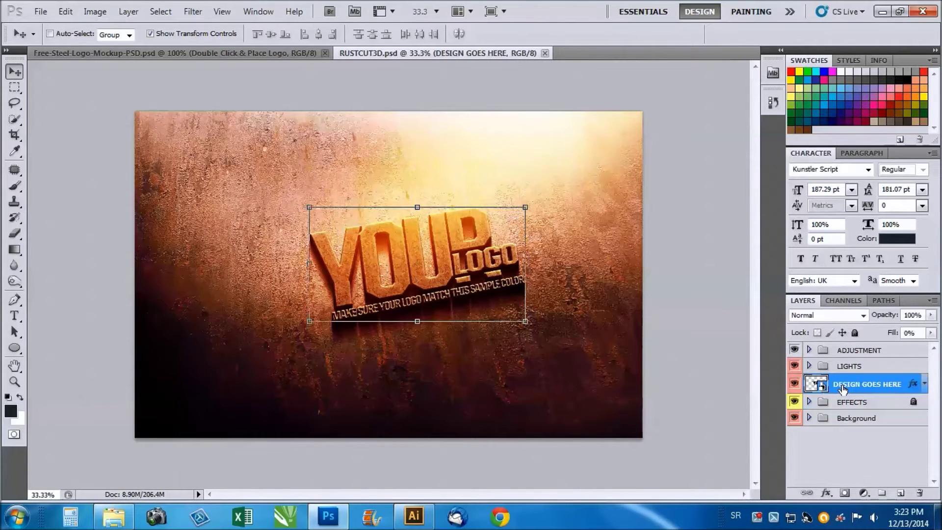
pyautogui.rightClick(847, 385)
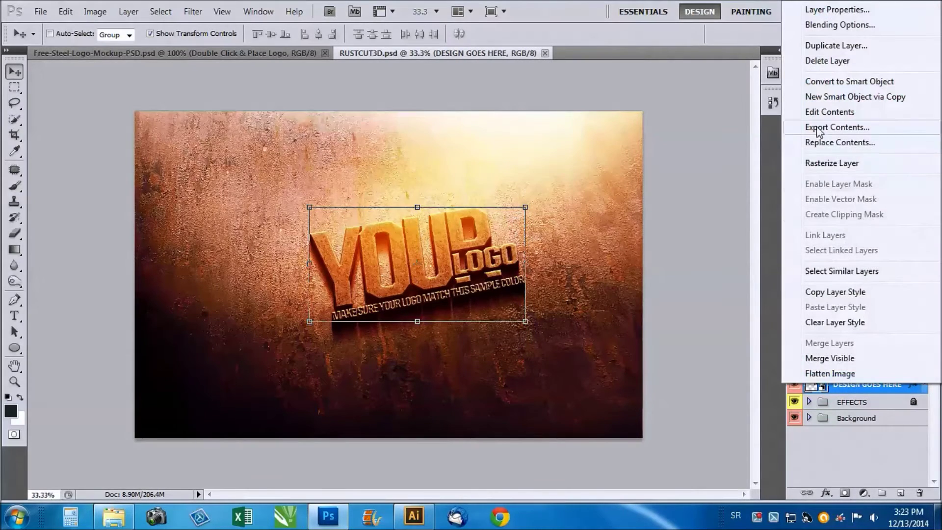
pyautogui.click(819, 113)
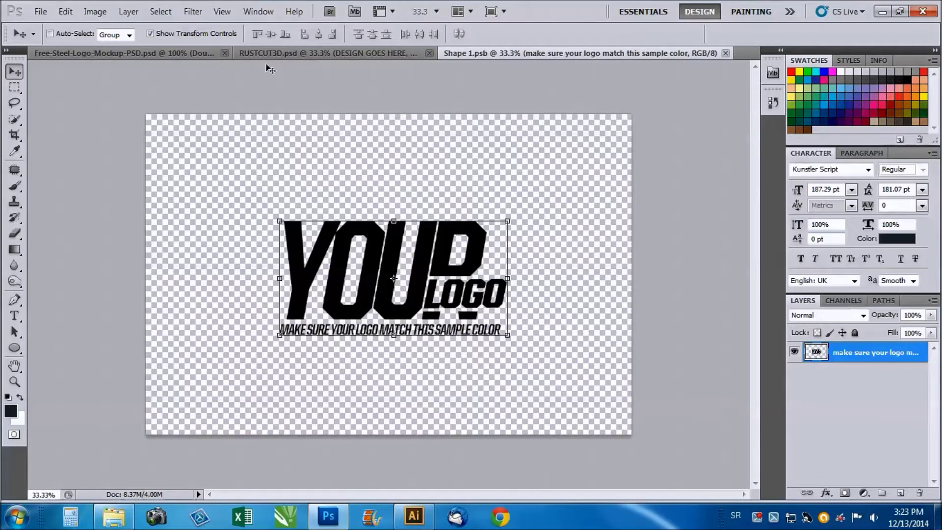
pyautogui.click(41, 10)
pyautogui.click(103, 278)
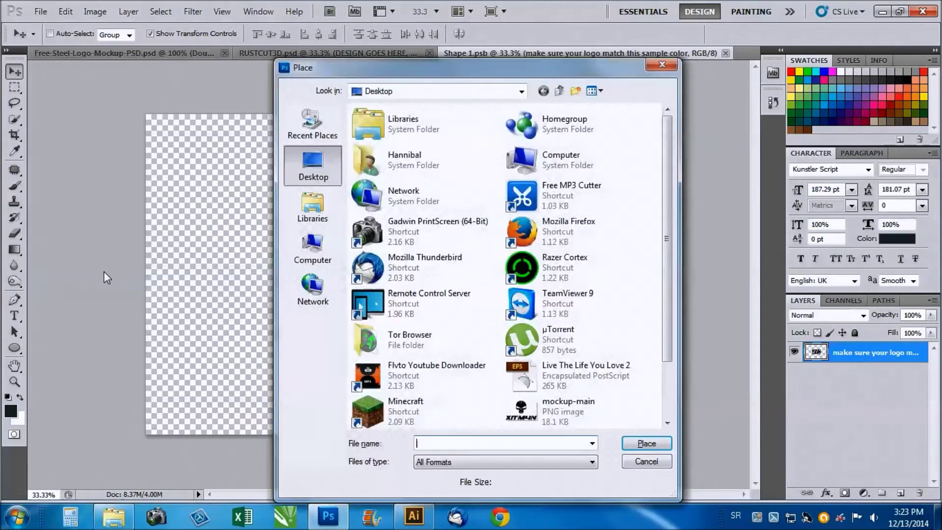
pyautogui.click(567, 295)
pyautogui.scroll(-2, 567, 295)
pyautogui.click(588, 340)
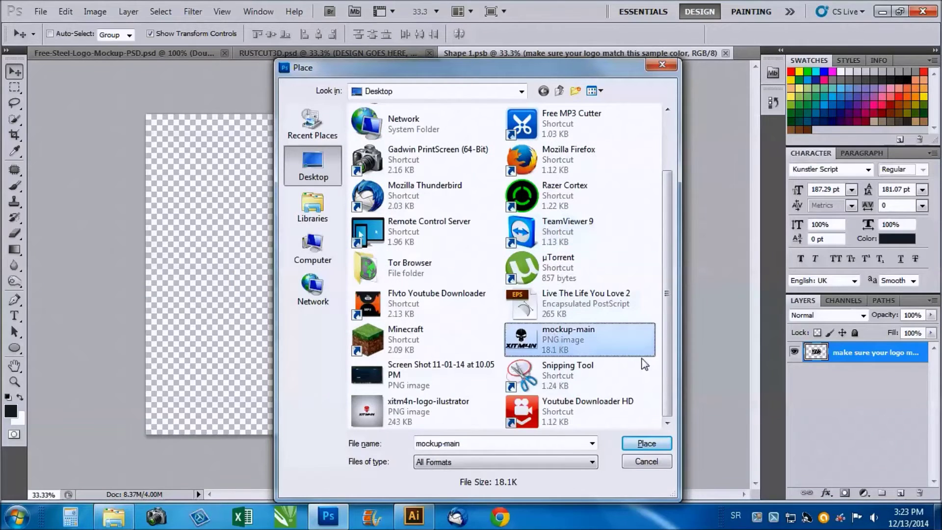
pyautogui.click(648, 445)
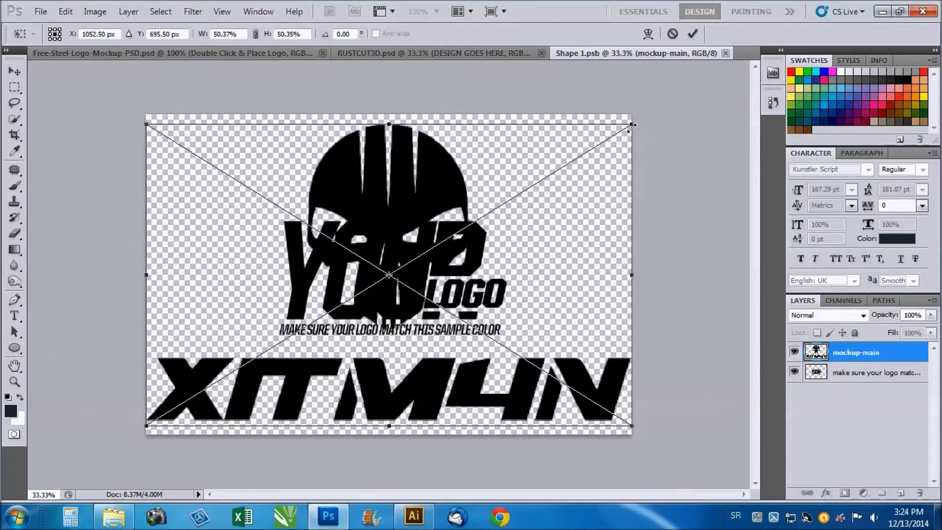
# Scale the placed logo to fit, commit it and hide the YOUR LOGO placeholder layer.
pyautogui.moveTo(632, 122); pyautogui.dragTo(598, 146)
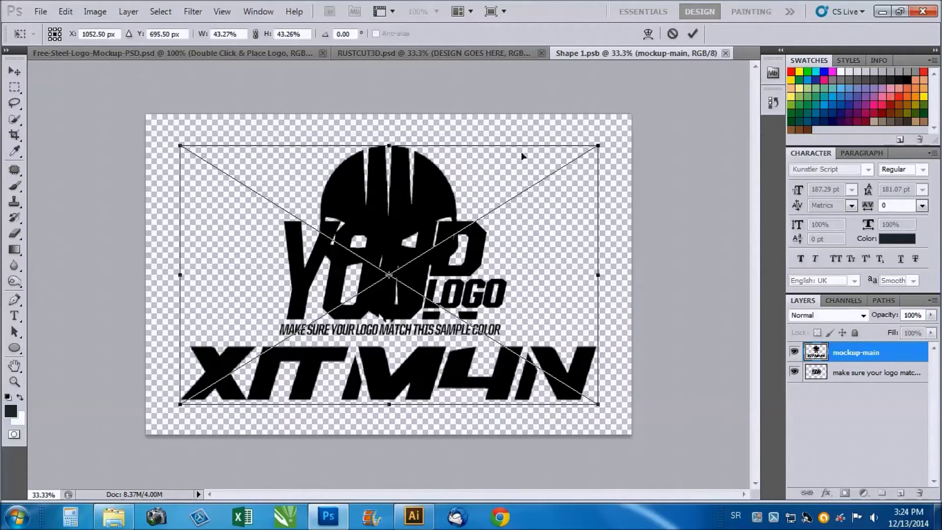
pyautogui.click(693, 34)
pyautogui.click(794, 373)
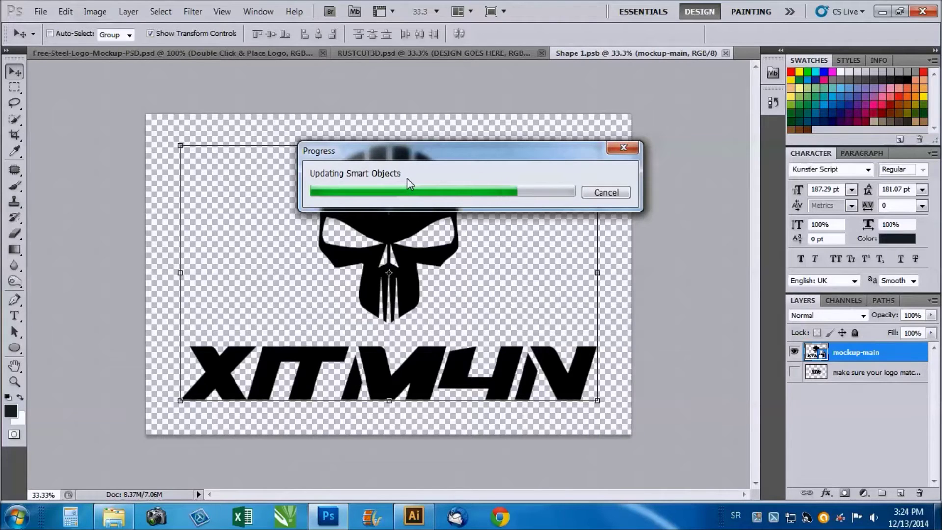
pyautogui.click(213, 55)
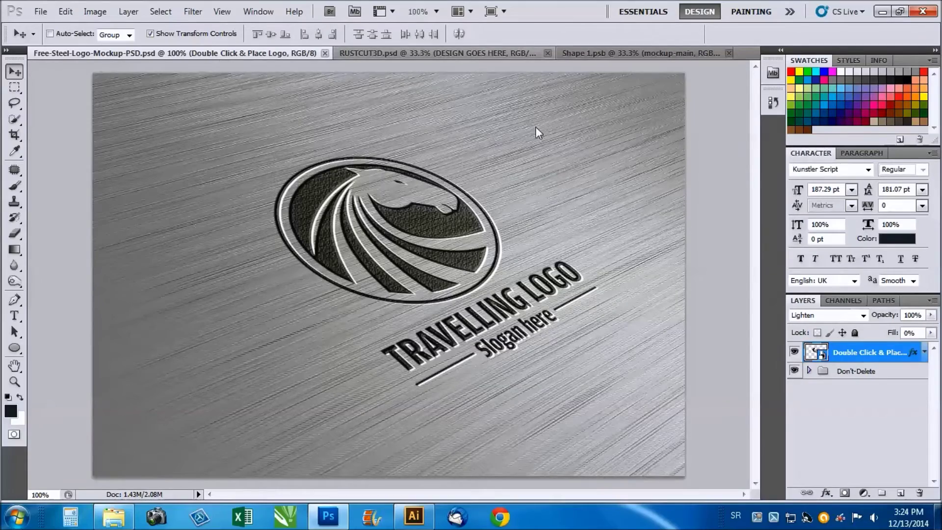
# Save the rust skull mockup as RUSTCUT3D JPEG on the desktop at Quality 10 Maximum.
pyautogui.click(465, 50)
pyautogui.scroll(3, 448, 224)
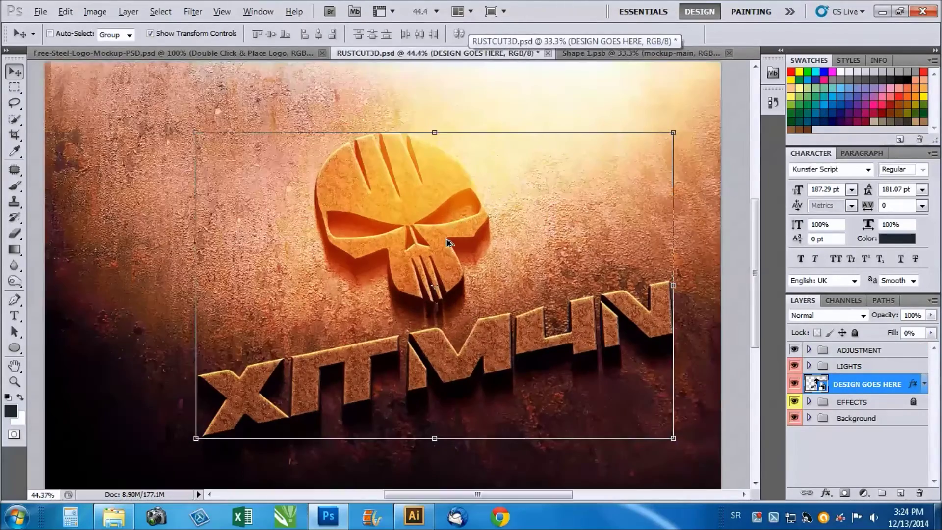
pyautogui.scroll(-4, 447, 243)
pyautogui.click(41, 11)
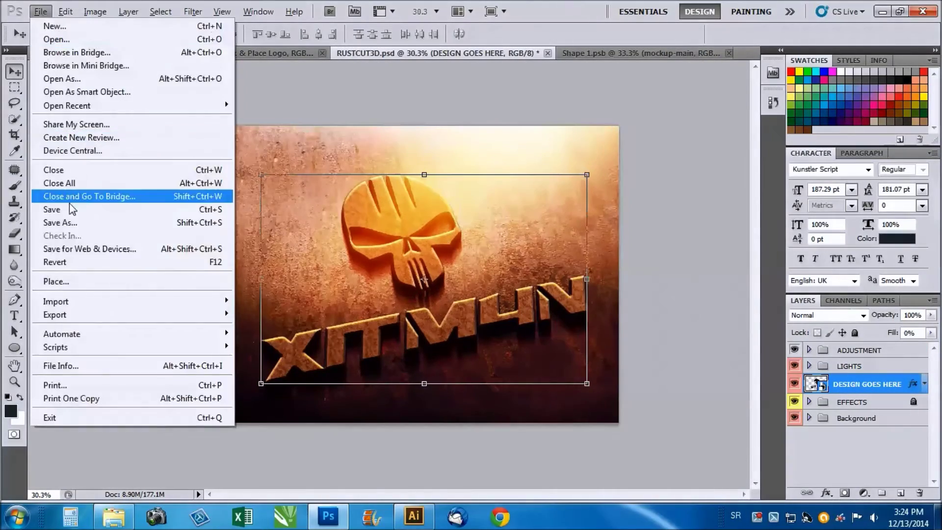
pyautogui.click(85, 222)
pyautogui.click(506, 332)
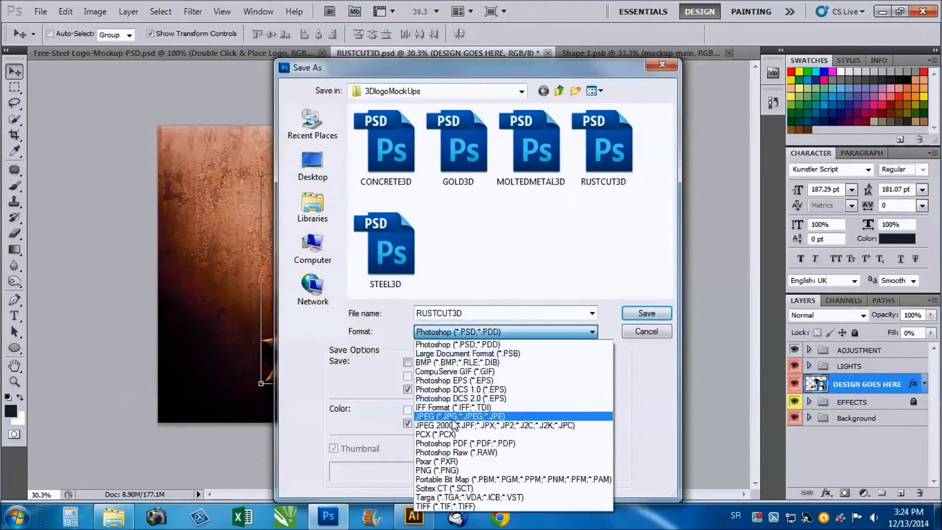
pyautogui.click(471, 413)
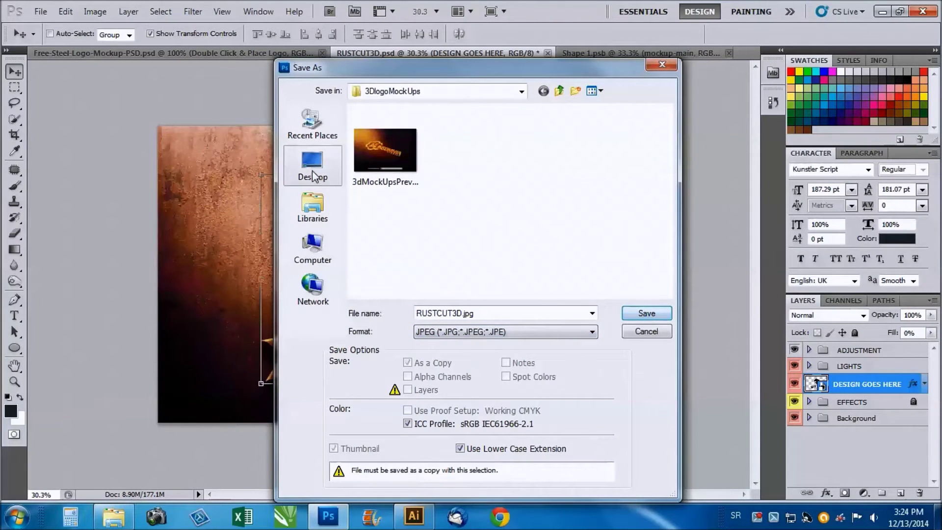
pyautogui.click(316, 176)
pyautogui.click(648, 314)
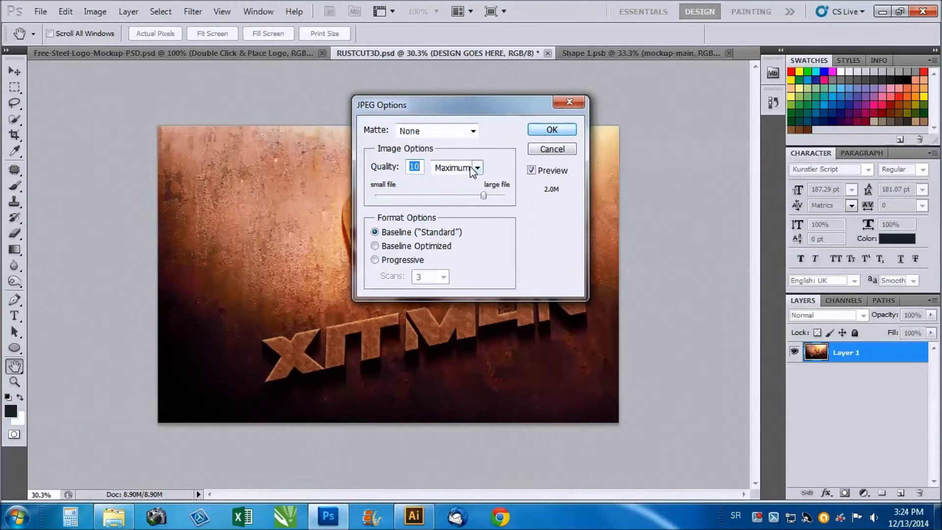
pyautogui.click(552, 131)
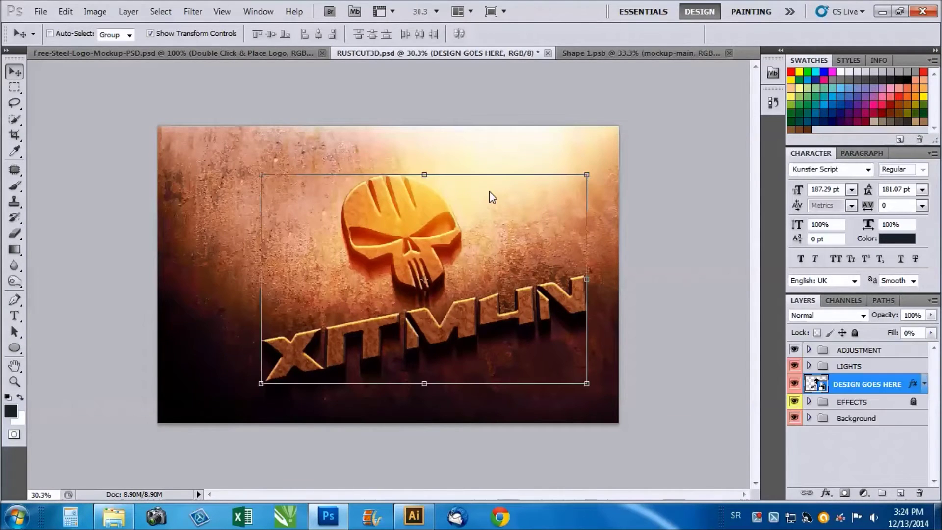
# View the saved RUSTCUT3D JPEG in Photo Viewer, then return to the steel mockup in Photoshop.
pyautogui.click(881, 12)
pyautogui.doubleClick(24, 147)
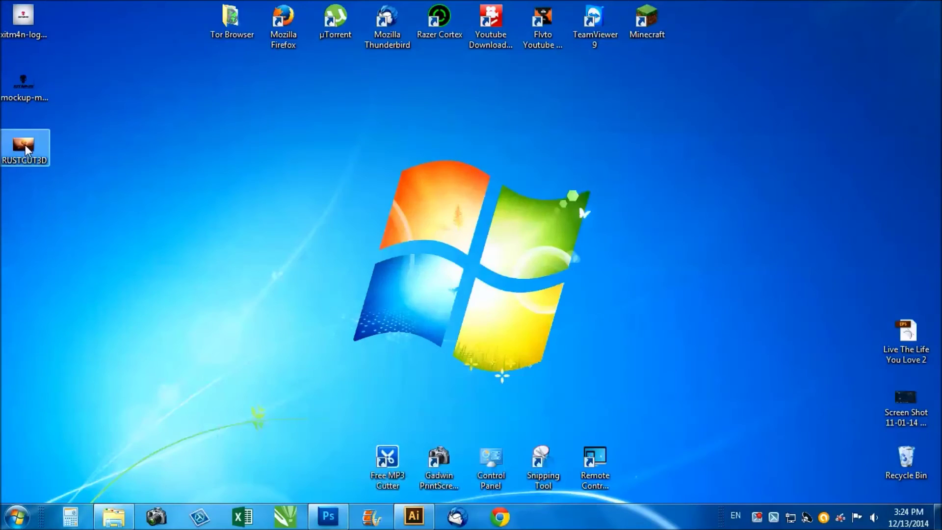
pyautogui.scroll(3, 545, 195)
pyautogui.scroll(-3, 567, 202)
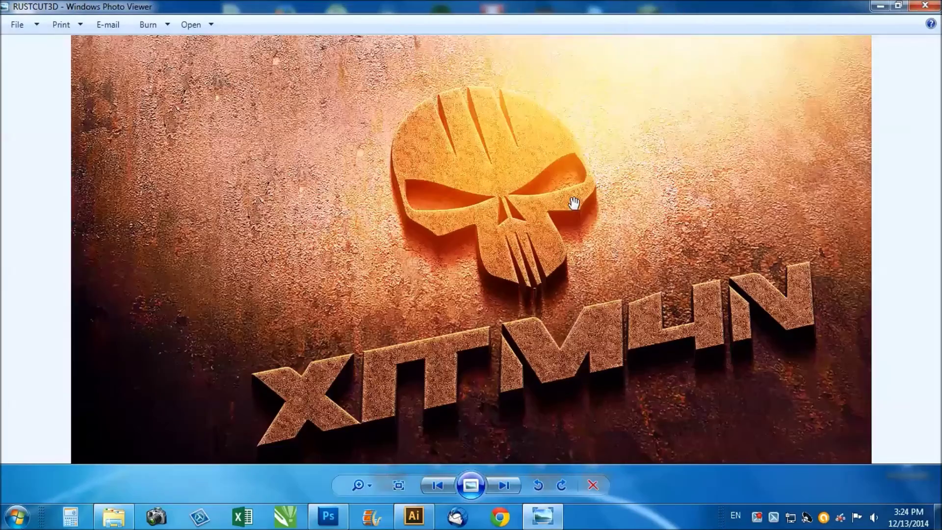
pyautogui.hotkey('alt', 'F4')
pyautogui.click(327, 518)
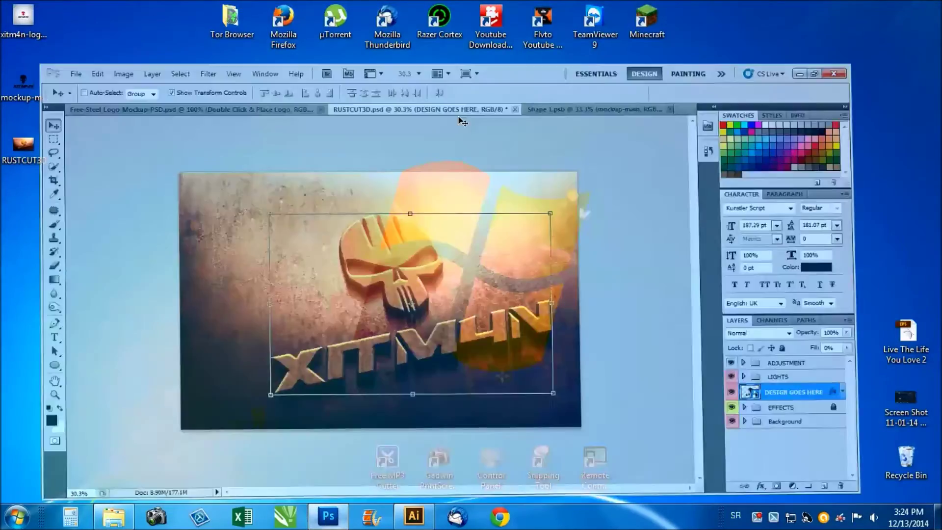
pyautogui.click(253, 52)
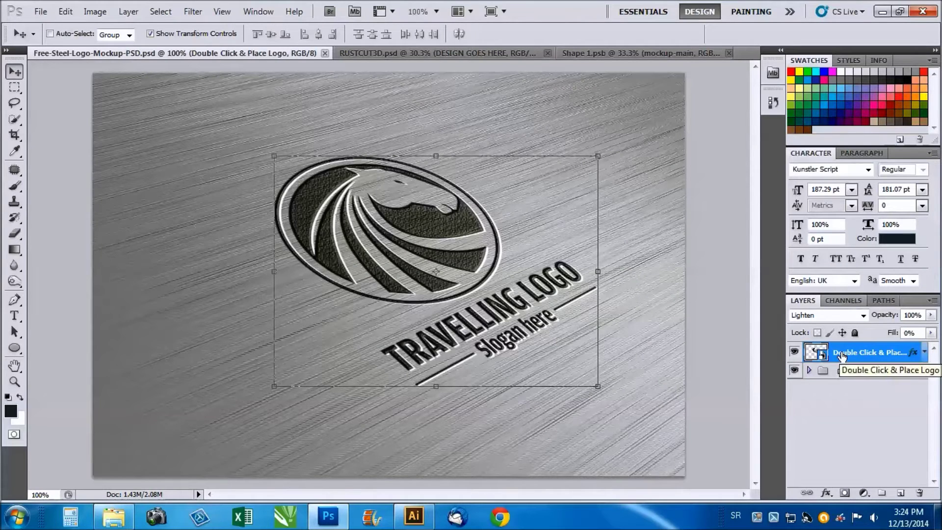
# Edit the placeholder logo smart object and place the mockup-main black logo into it.
pyautogui.rightClick(844, 356)
pyautogui.click(733, 234)
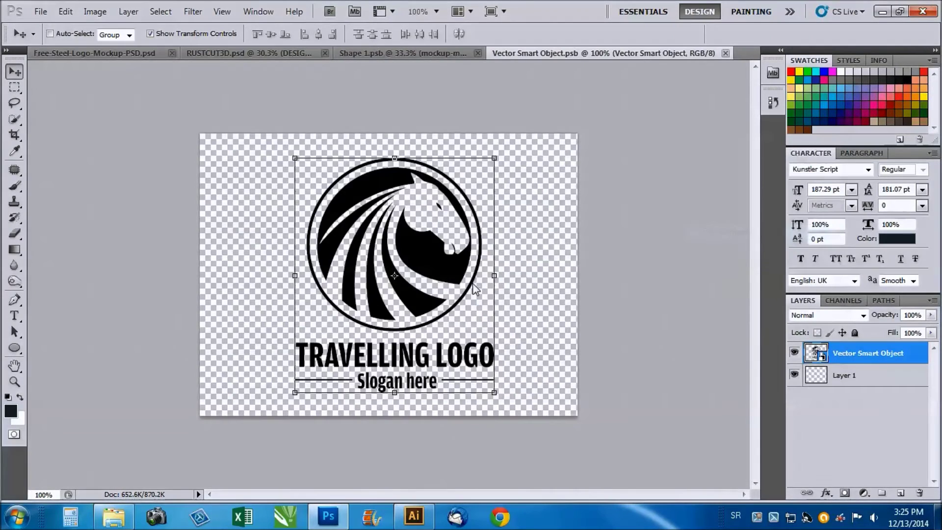
pyautogui.click(41, 11)
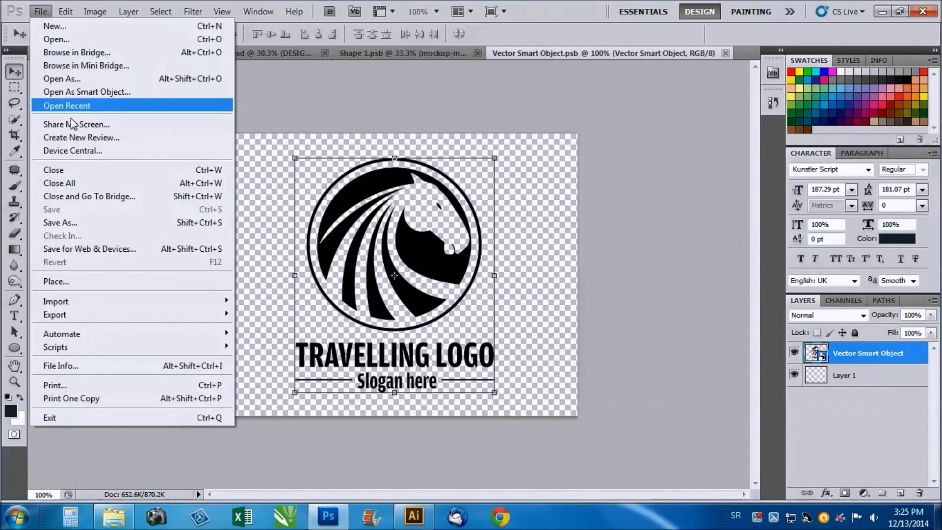
pyautogui.click(57, 281)
pyautogui.click(578, 366)
pyautogui.scroll(-2, 590, 369)
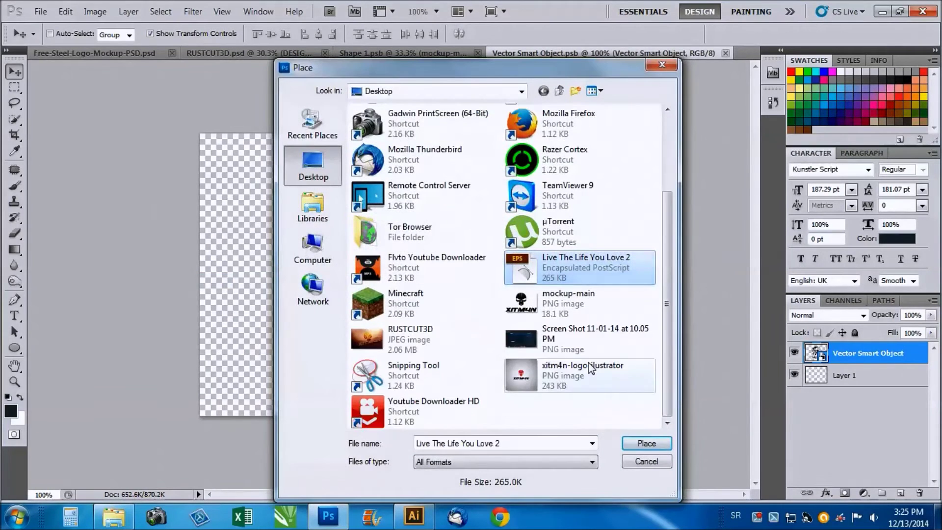
pyautogui.click(557, 298)
pyautogui.click(646, 443)
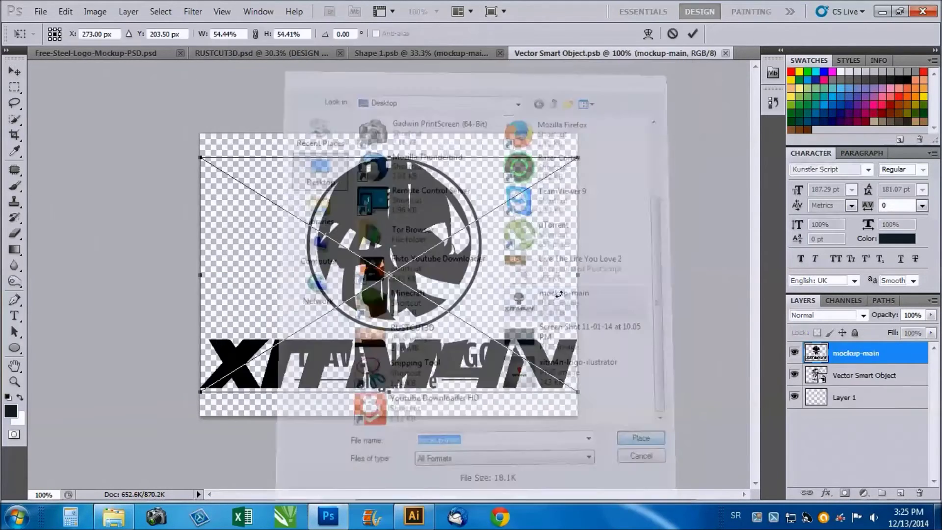
pyautogui.click(693, 33)
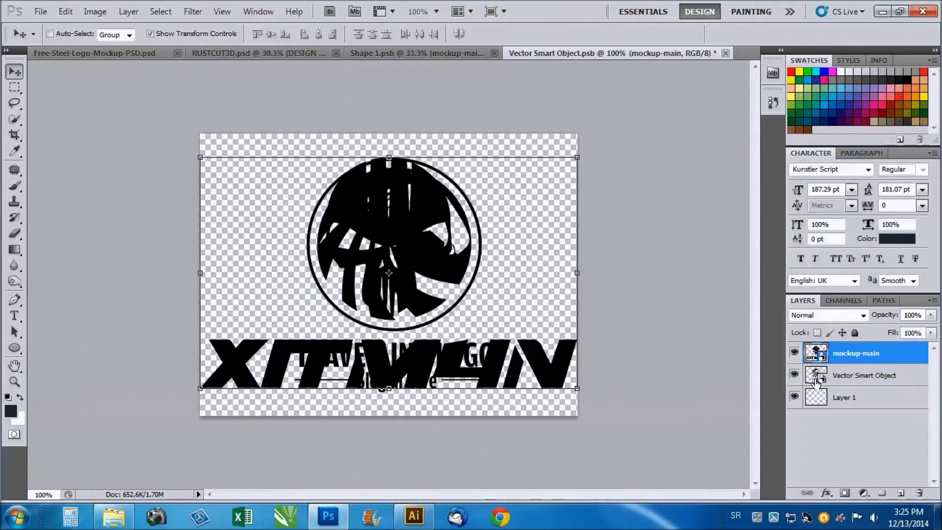
# Hide the old travelling logo artwork, save the smart object and view the updated steel mockup.
pyautogui.click(795, 375)
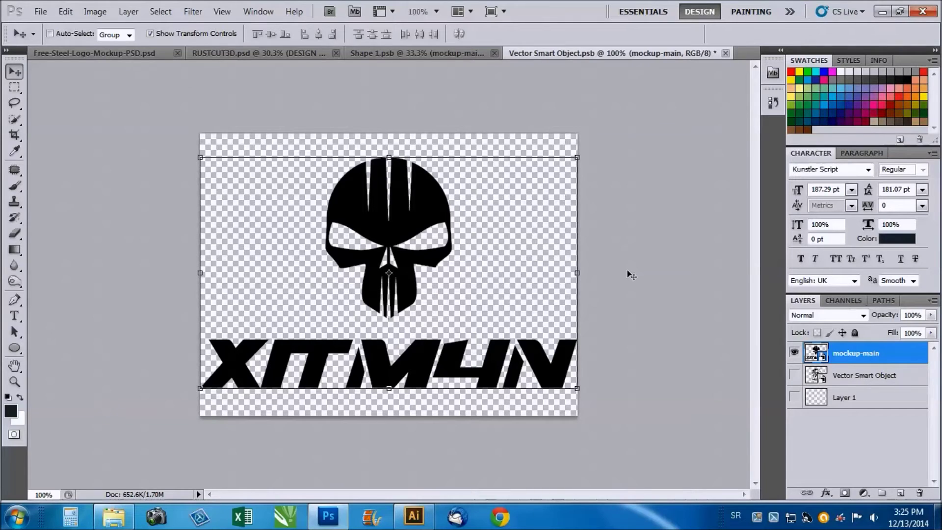
pyautogui.hotkey('ctrl', 's')
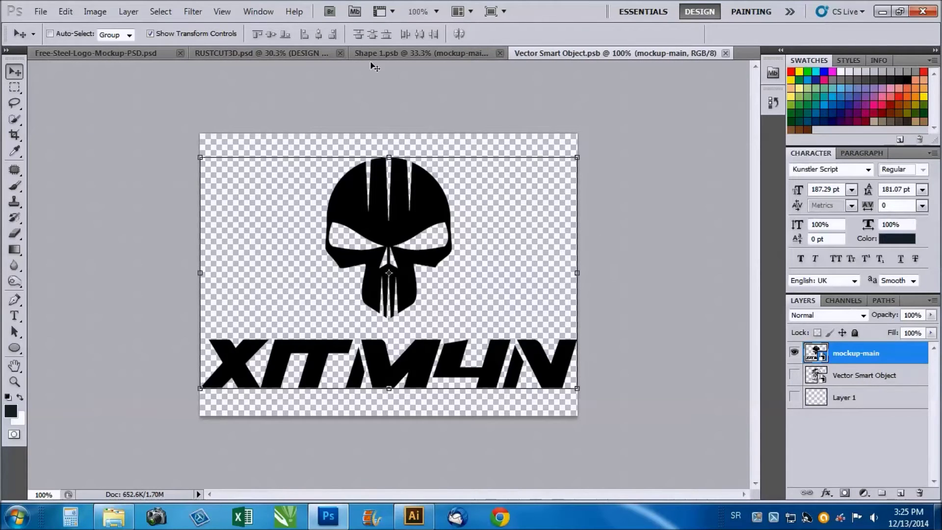
pyautogui.click(278, 53)
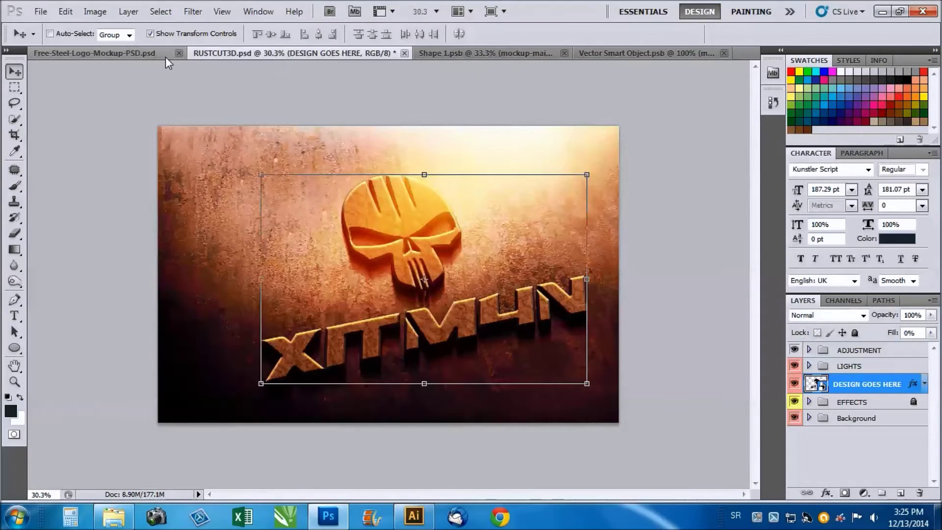
pyautogui.click(146, 54)
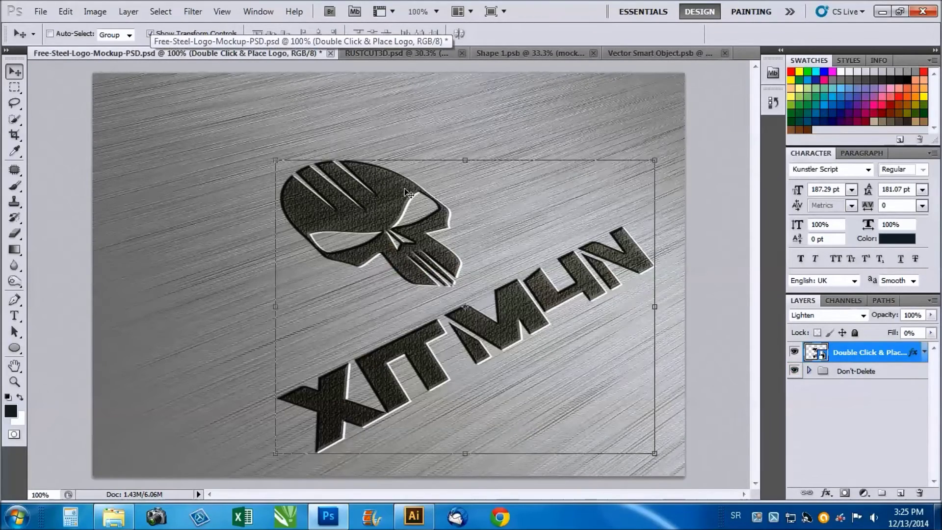
# Save the steel skull mockup as a Quality 10 Maximum JPEG on the desktop and minimize Photoshop.
pyautogui.click(41, 11)
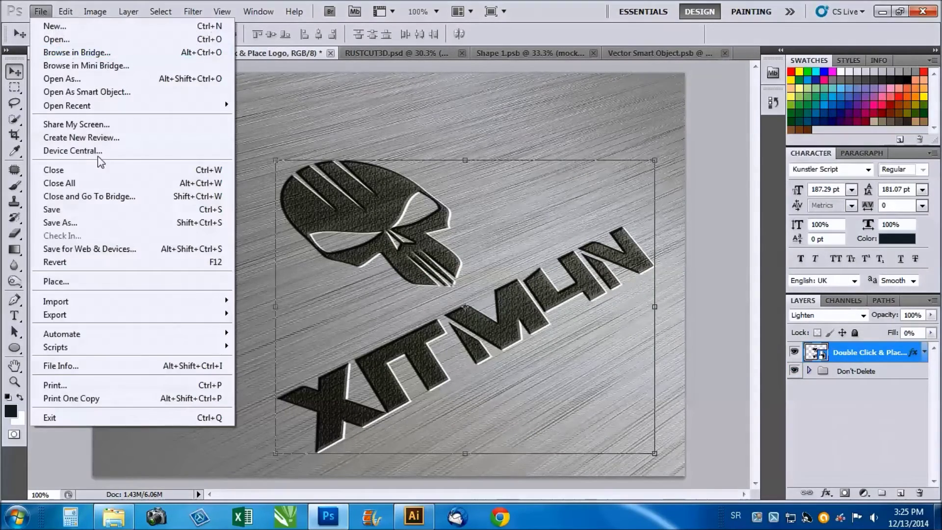
pyautogui.click(73, 224)
pyautogui.click(471, 331)
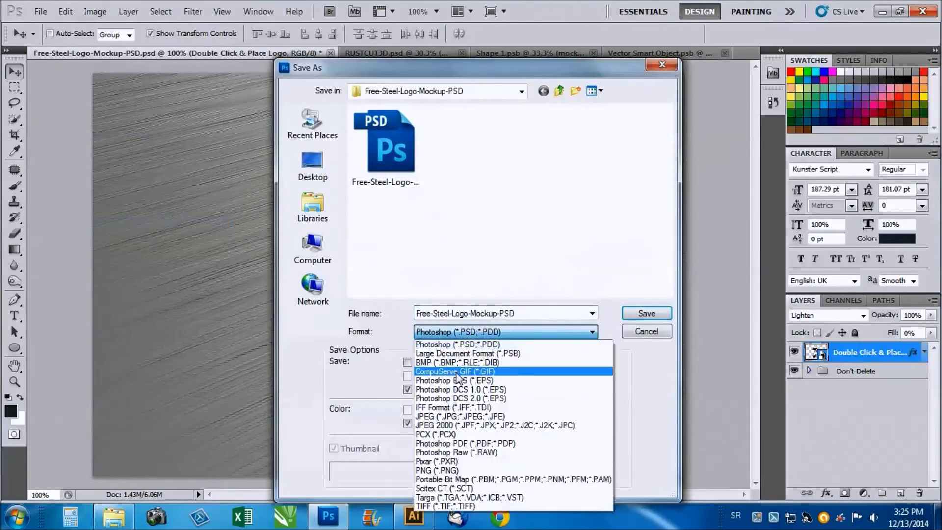
pyautogui.click(527, 400)
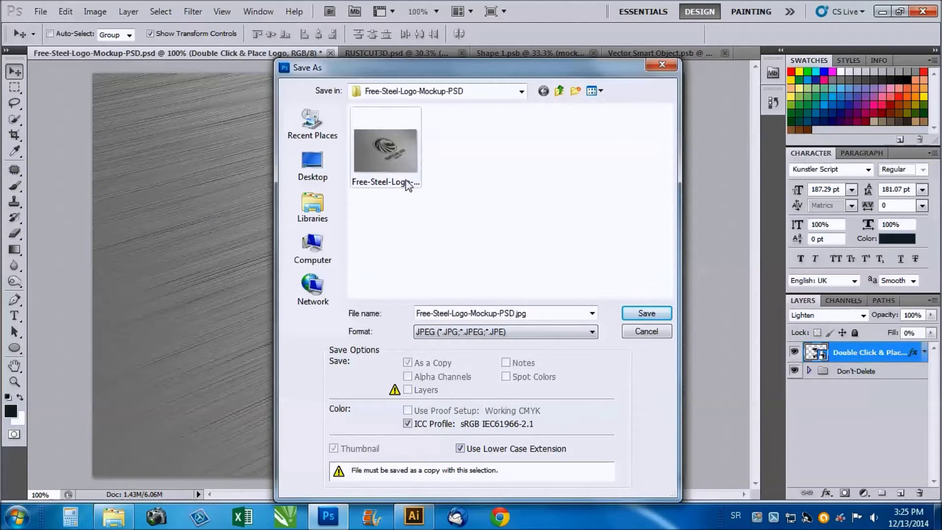
pyautogui.click(312, 169)
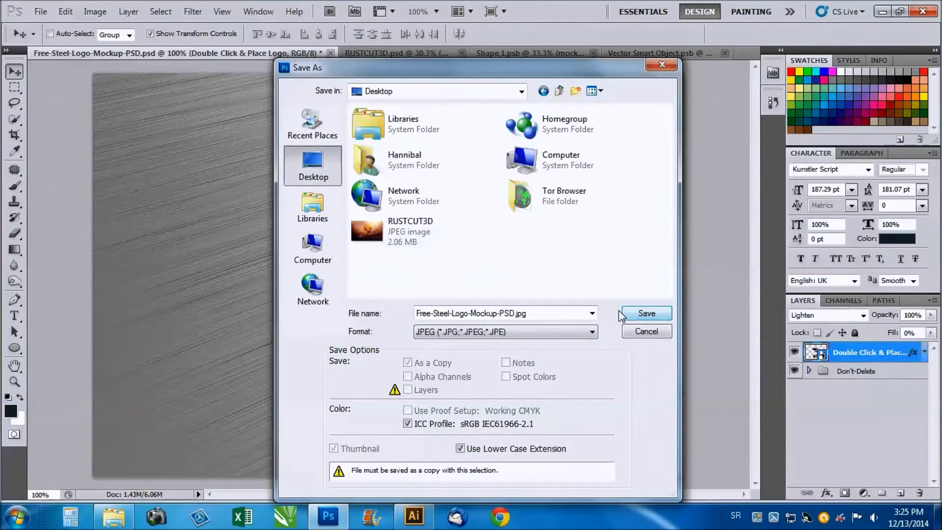
pyautogui.click(647, 313)
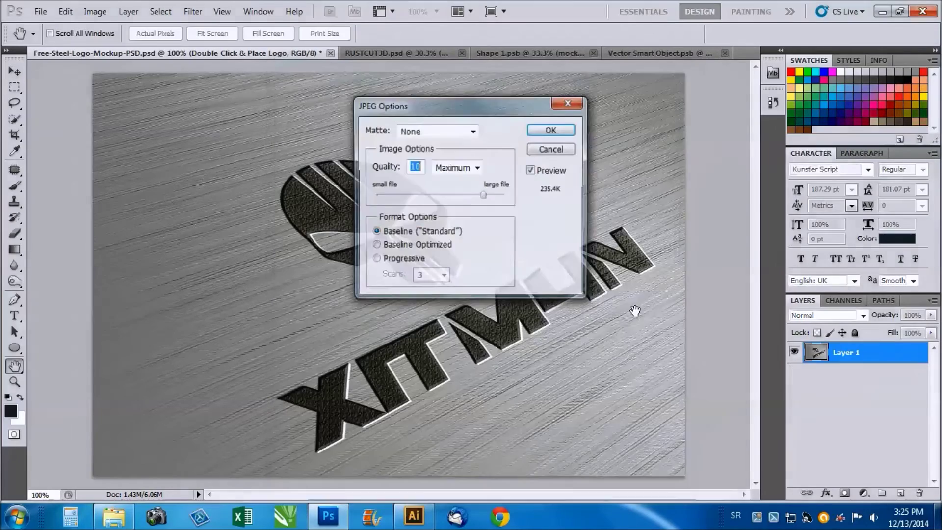
pyautogui.click(552, 131)
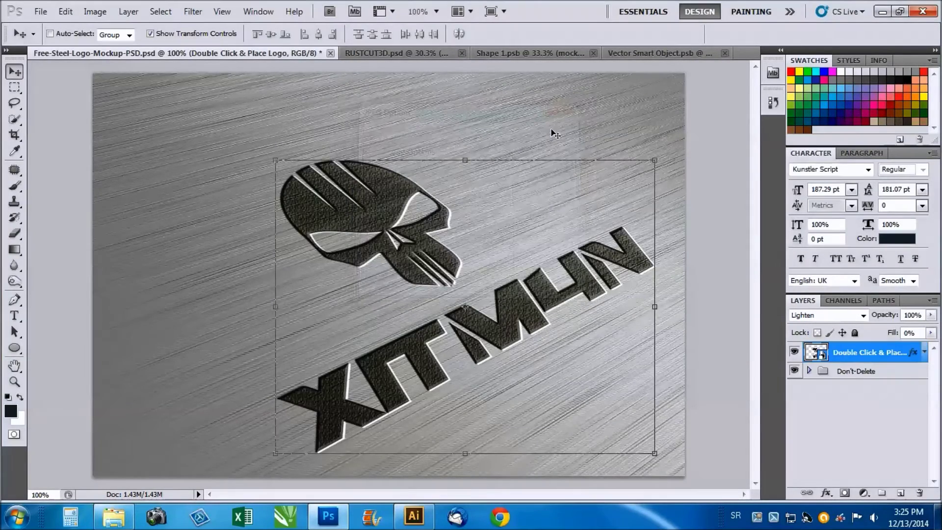
pyautogui.click(880, 11)
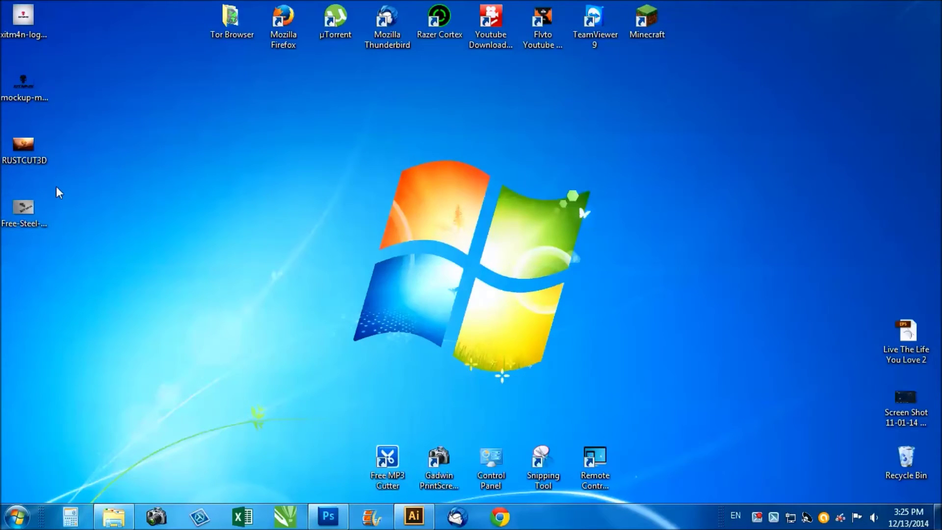
# View the RUSTCUT3D and steel mockup JPEGs in Photo Viewer, stepping through the desktop images.
pyautogui.doubleClick(26, 158)
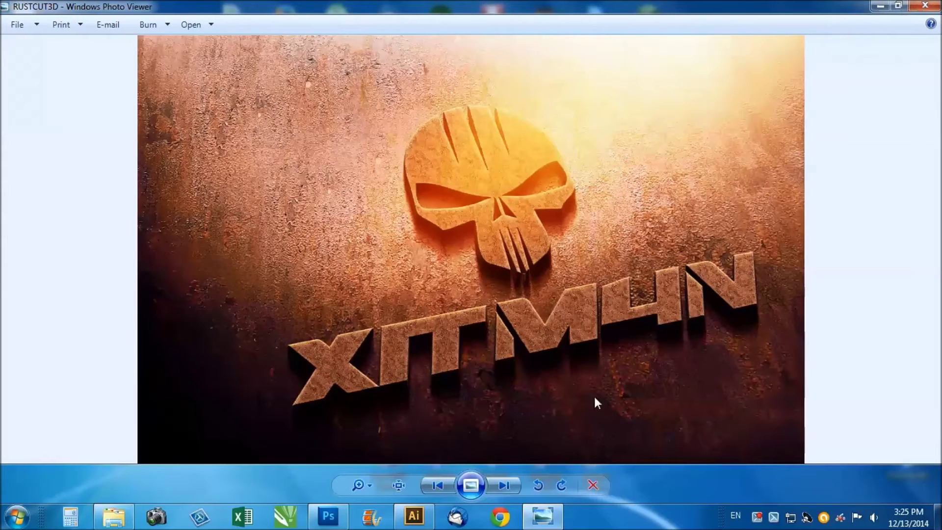
pyautogui.hotkey('alt', 'F4')
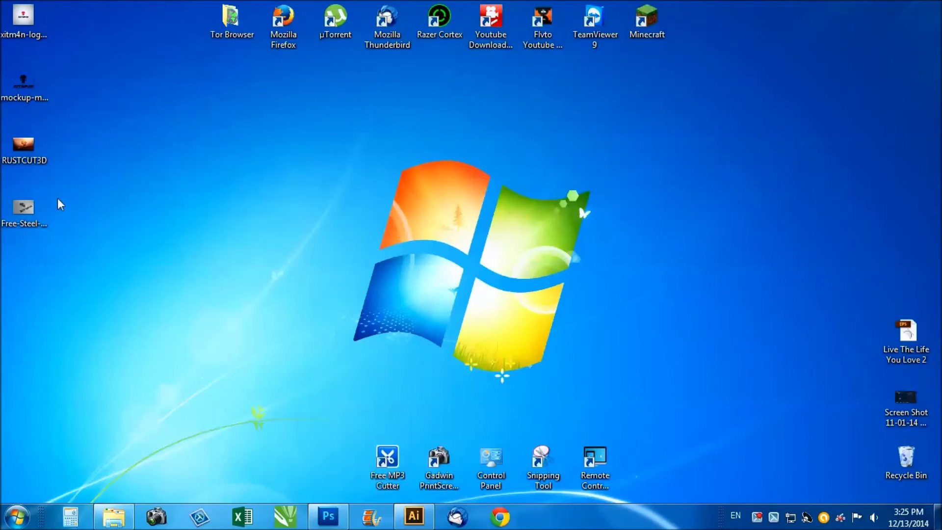
pyautogui.doubleClick(25, 212)
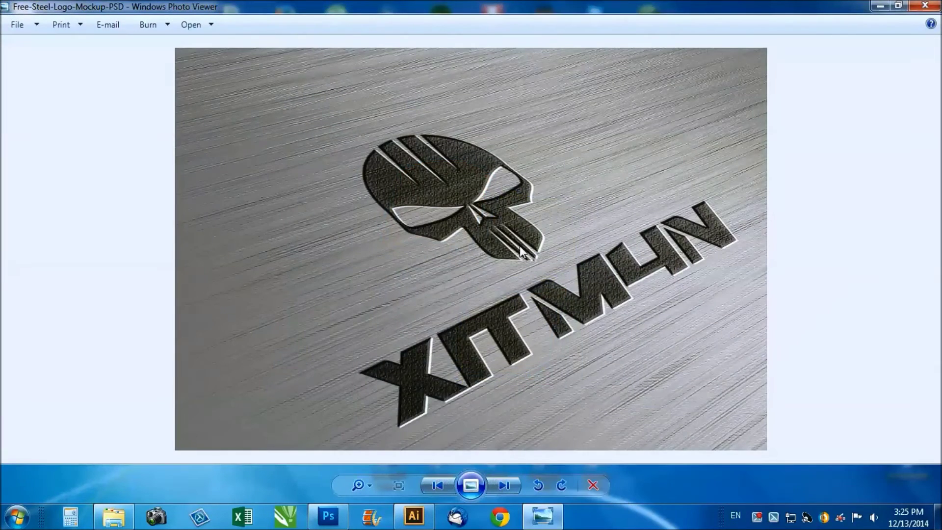
pyautogui.press('Right')
pyautogui.press('Right')
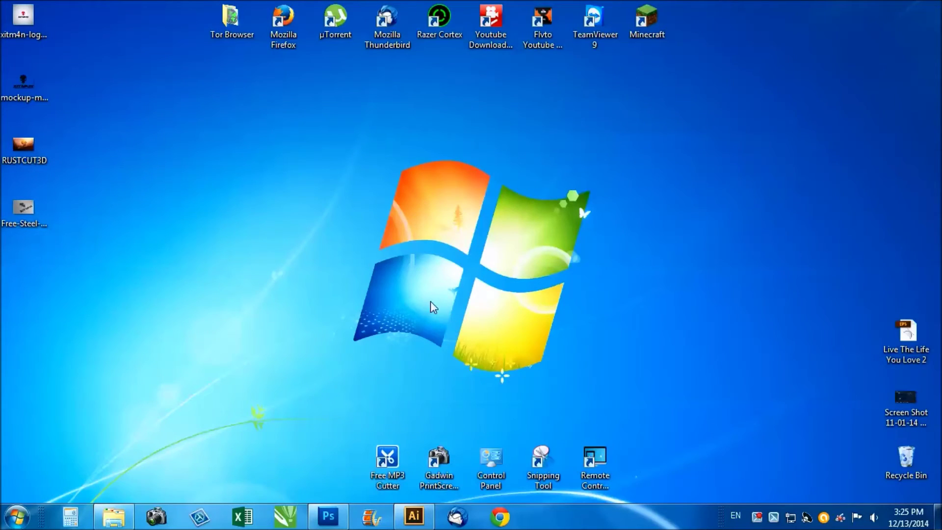
# Close the steel mockup, RUSTCUT3D, Shape 1 and vector smart object documents, discarding changes.
pyautogui.click(329, 517)
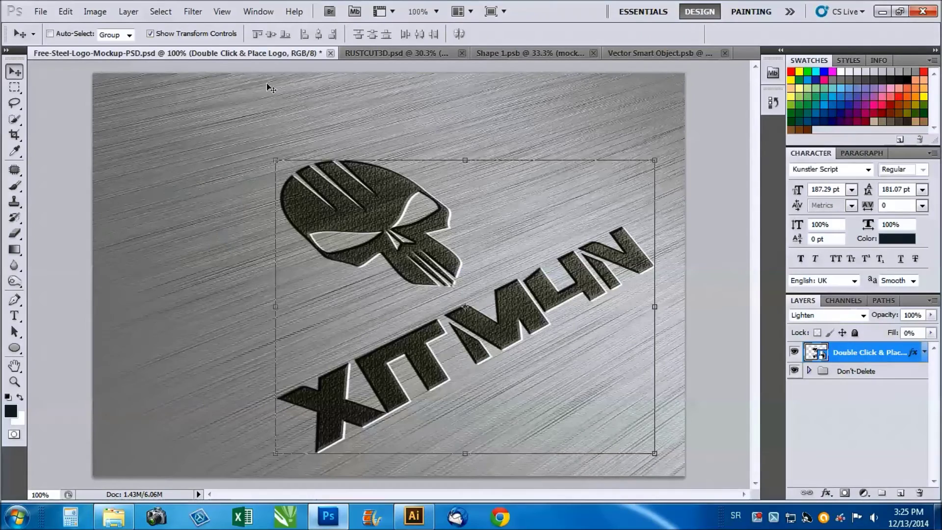
pyautogui.click(330, 53)
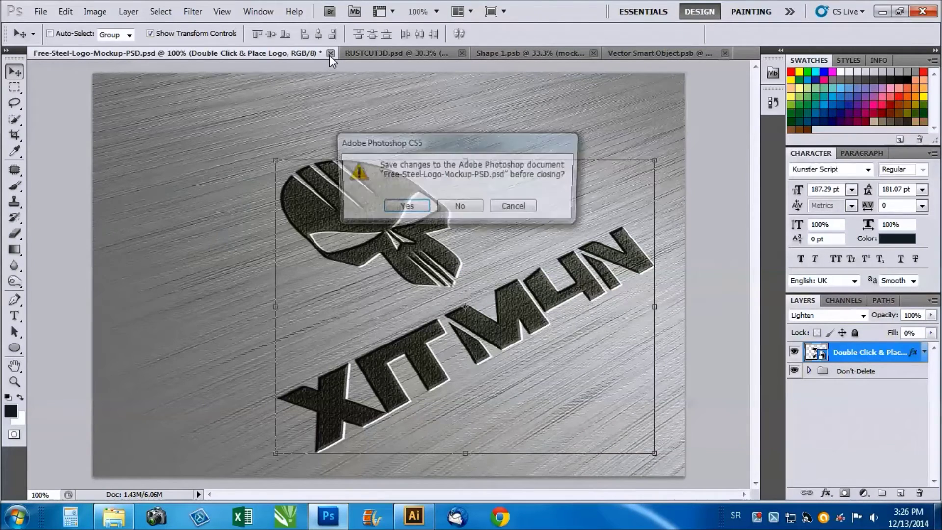
pyautogui.click(460, 207)
pyautogui.click(244, 54)
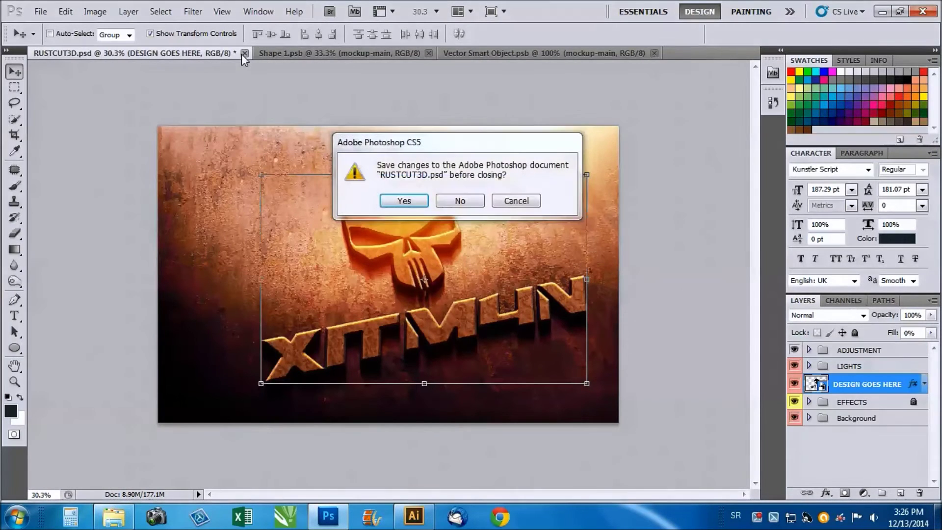
pyautogui.click(454, 201)
pyautogui.click(204, 53)
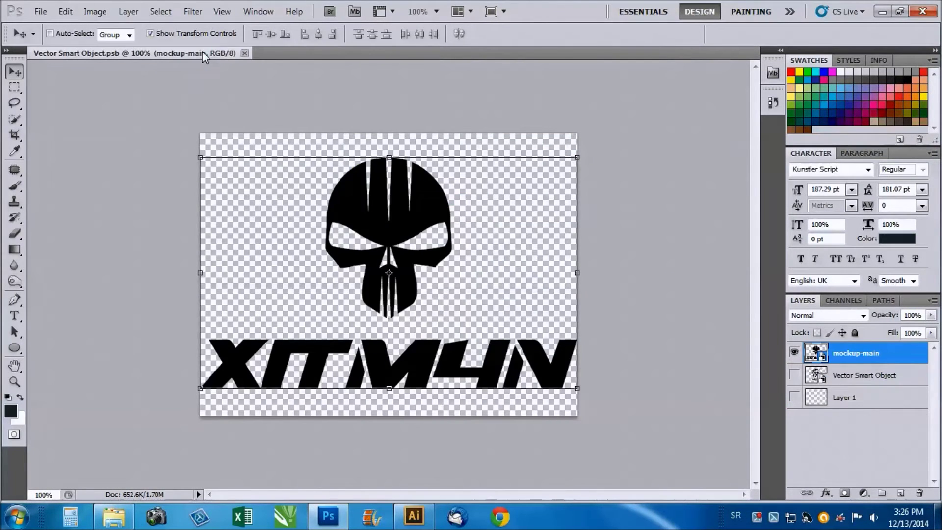
pyautogui.click(245, 53)
# Create a white 500×1000 px, 300 ppi Untitled-1 document and minimize Photoshop.
pyautogui.click(42, 12)
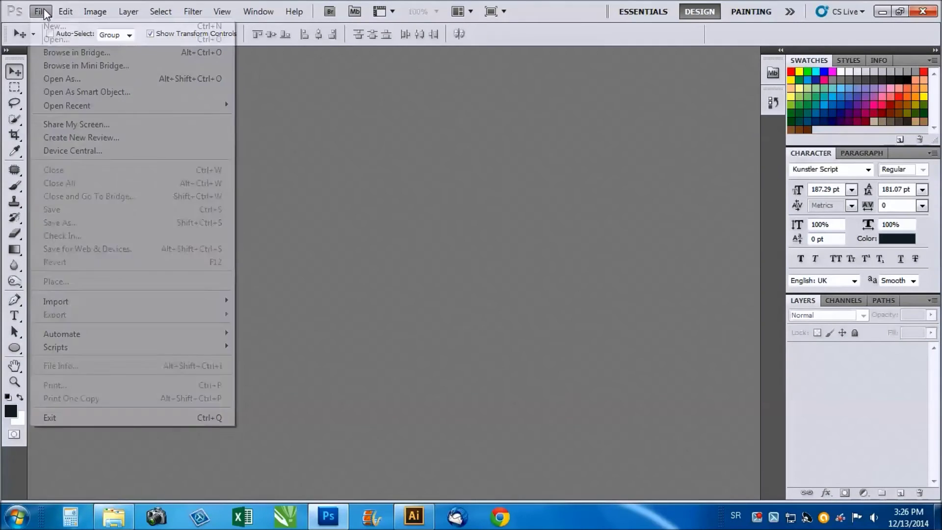
pyautogui.click(51, 27)
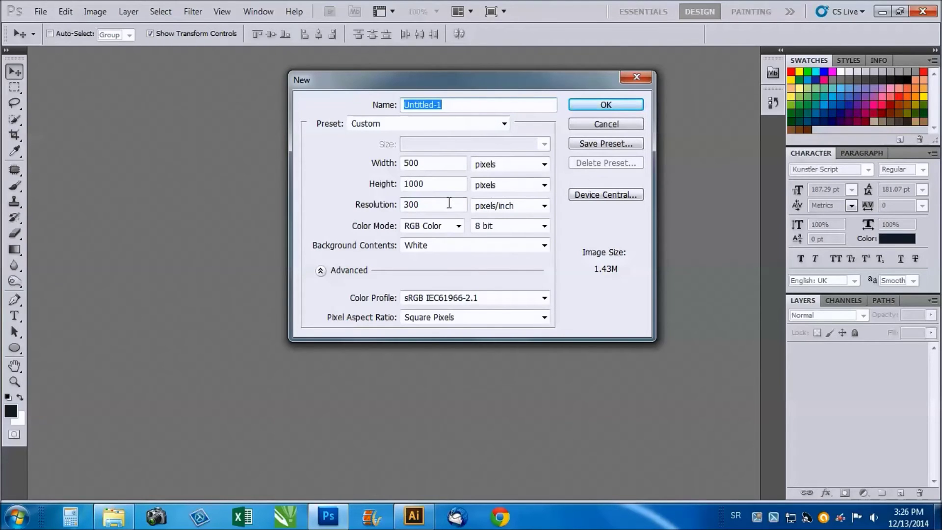
pyautogui.click(605, 105)
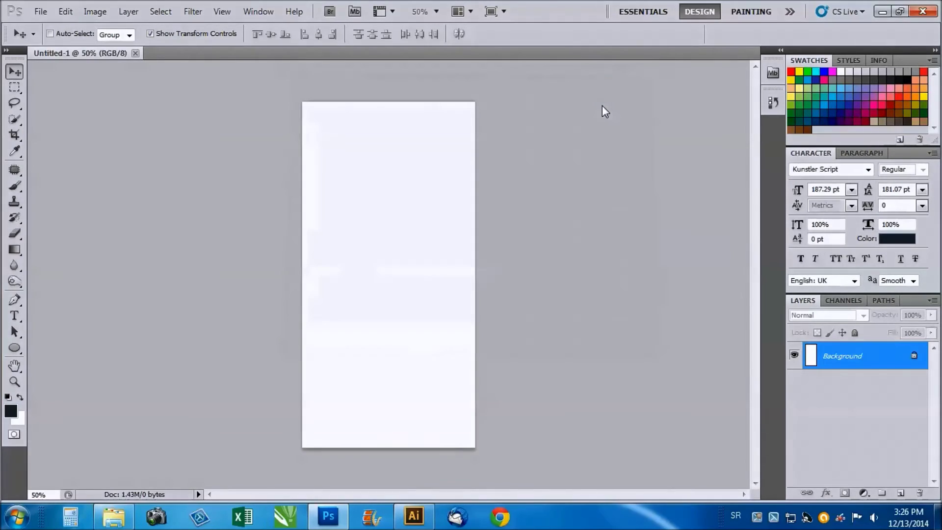
pyautogui.click(883, 14)
# Place the original red logo image in the middle of the tall sheet and commit it.
pyautogui.moveTo(24, 18); pyautogui.dragTo(324, 520)
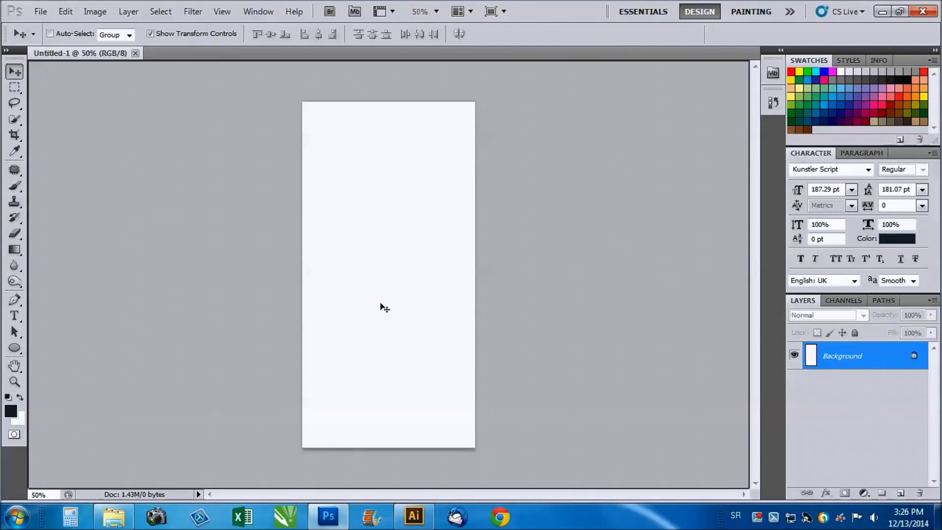
pyautogui.moveTo(324, 520); pyautogui.dragTo(380, 307)
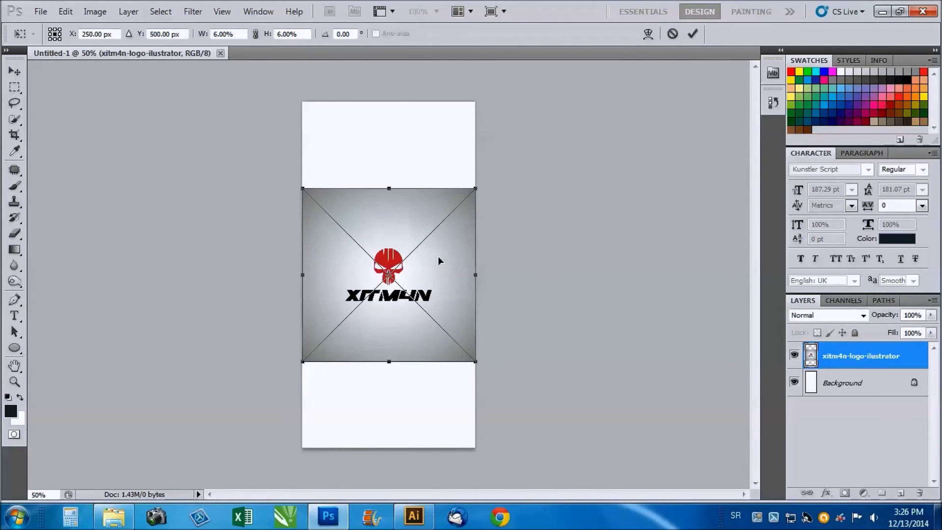
pyautogui.hotkey('ctrl', '+')
pyautogui.click(692, 33)
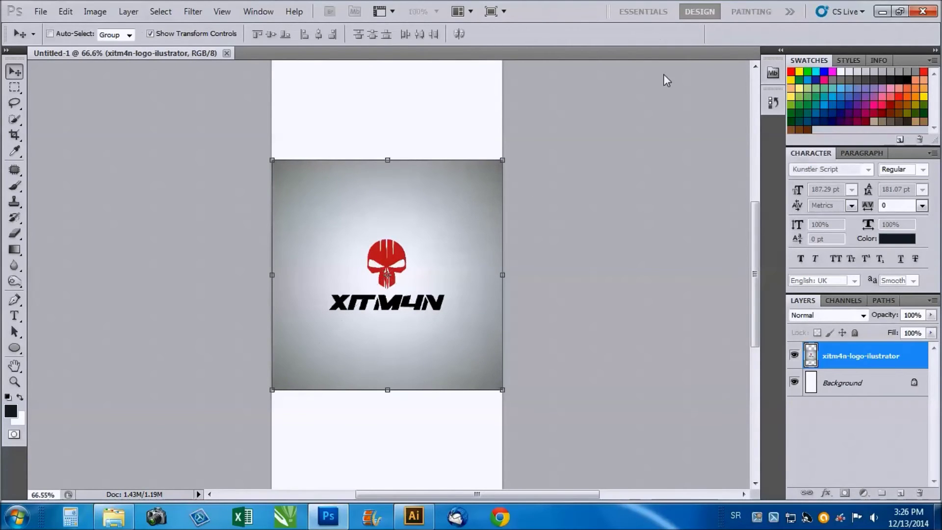
pyautogui.hotkey('ctrl', '-')
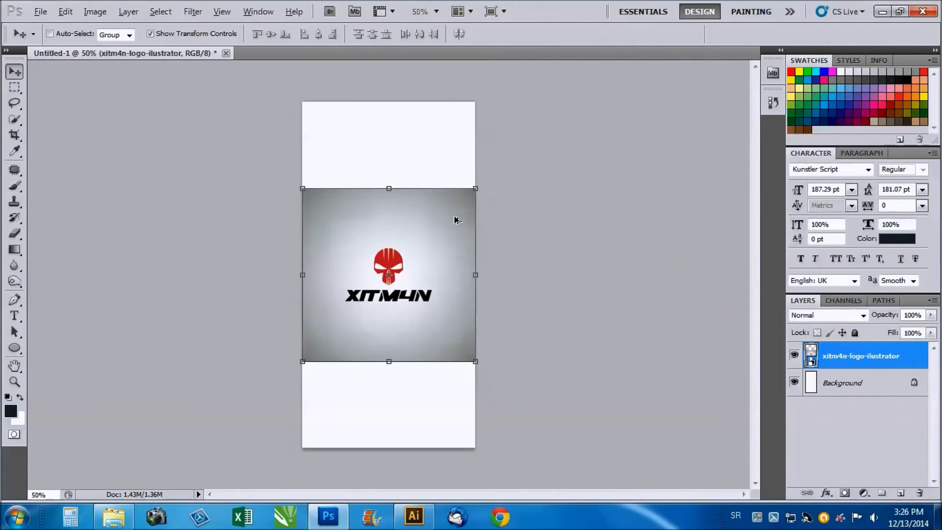
pyautogui.scroll(1, 406, 216)
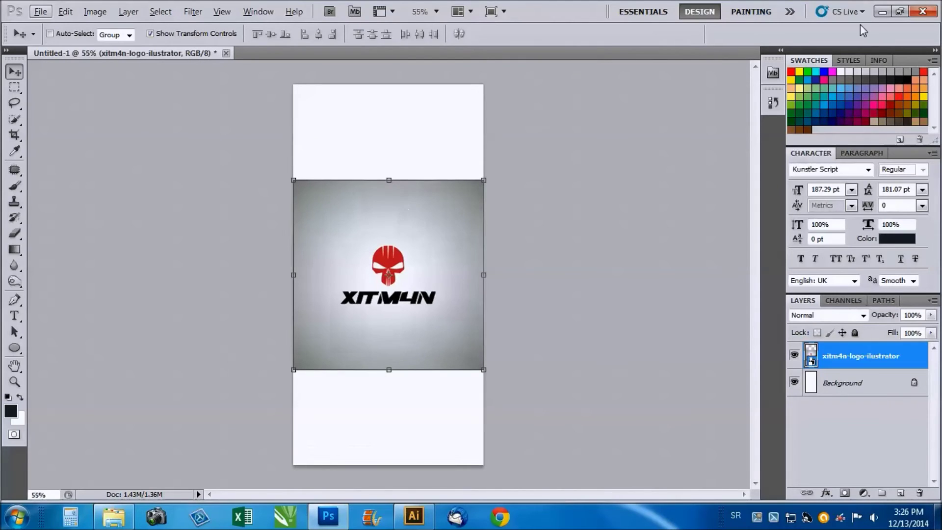
# Place the RUSTCUT3D rust mockup across the top of the sheet and commit it.
pyautogui.click(883, 13)
pyautogui.moveTo(24, 147)
pyautogui.mouseDown()
pyautogui.moveTo(250, 226)
pyautogui.moveTo(404, 449)
pyautogui.moveTo(366, 133)
pyautogui.mouseUp()
pyautogui.moveTo(451, 269); pyautogui.dragTo(446, 178)
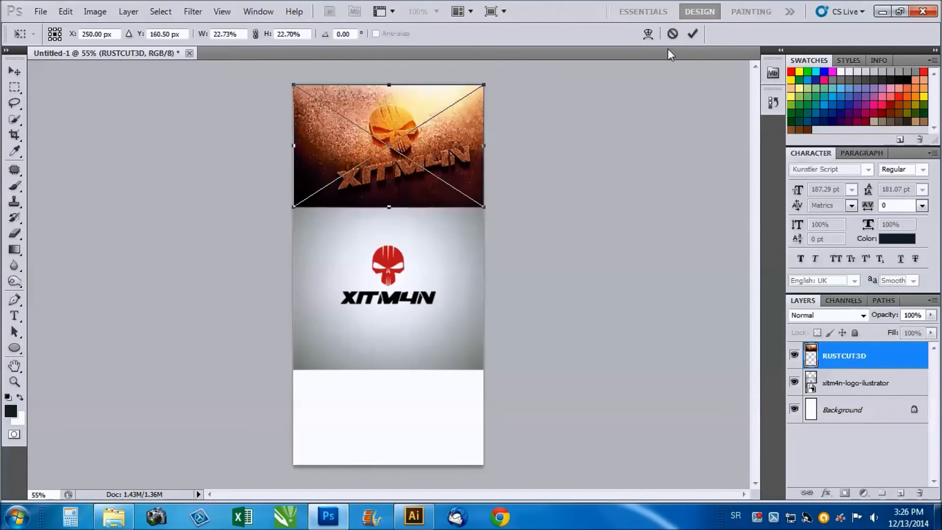
pyautogui.click(693, 33)
# Place the Free-Steel-Logo-Mockup image across the bottom of the sheet, below the red logo, and commit it.
pyautogui.click(417, 515)
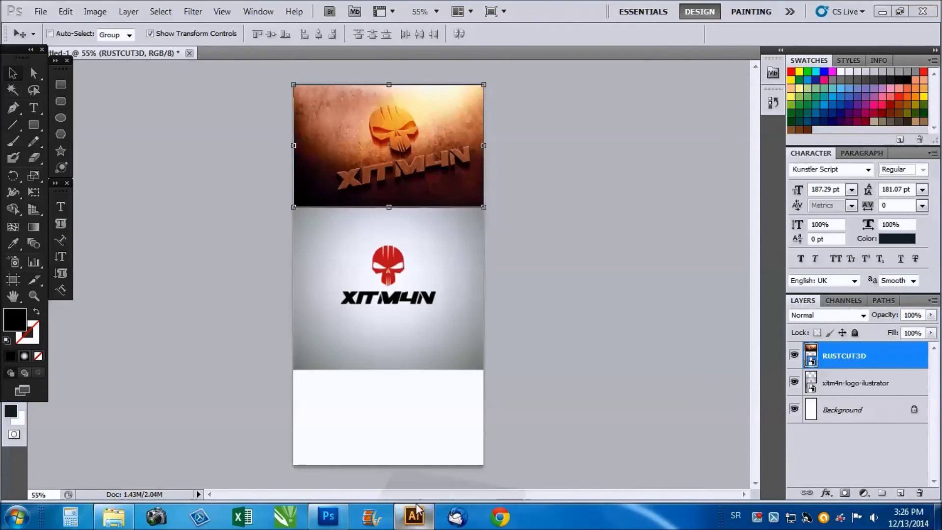
pyautogui.click(876, 9)
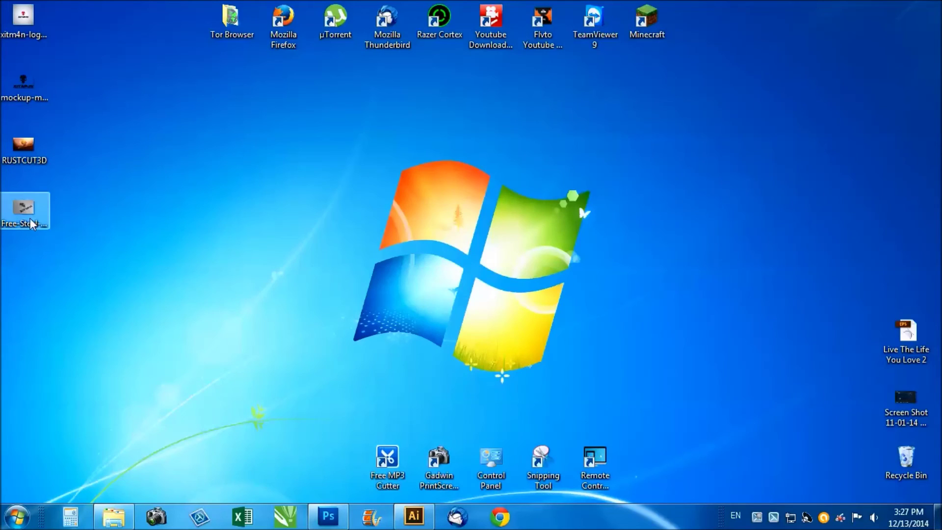
pyautogui.moveTo(18, 217); pyautogui.dragTo(23, 203)
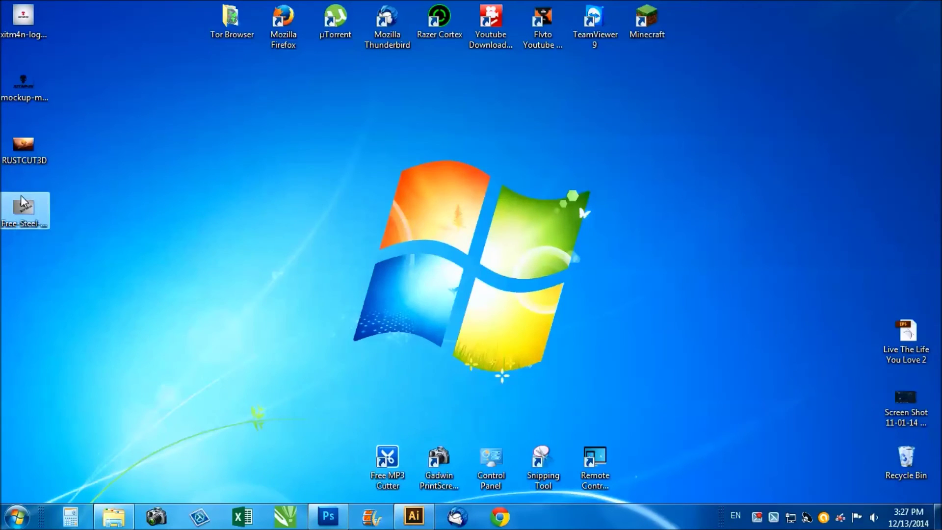
pyautogui.click(324, 519)
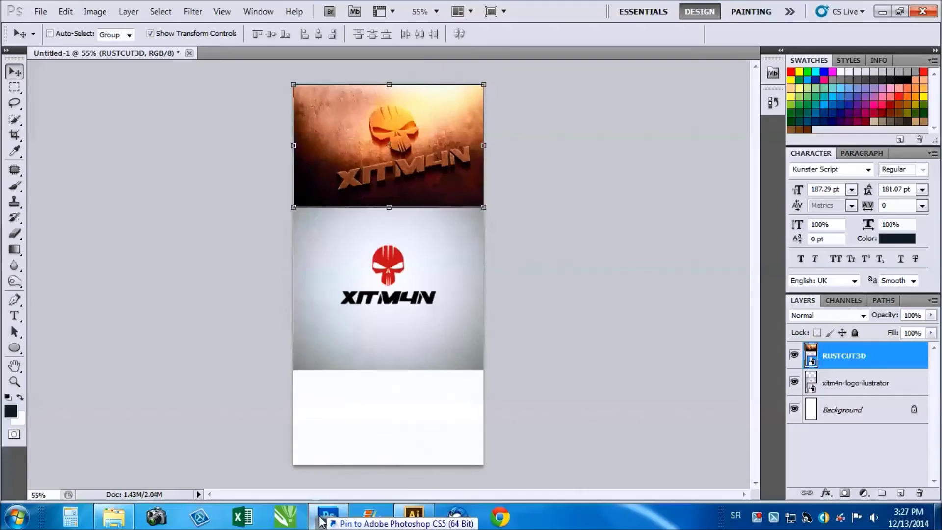
pyautogui.moveTo(324, 519); pyautogui.dragTo(393, 393)
pyautogui.moveTo(426, 240); pyautogui.dragTo(427, 365)
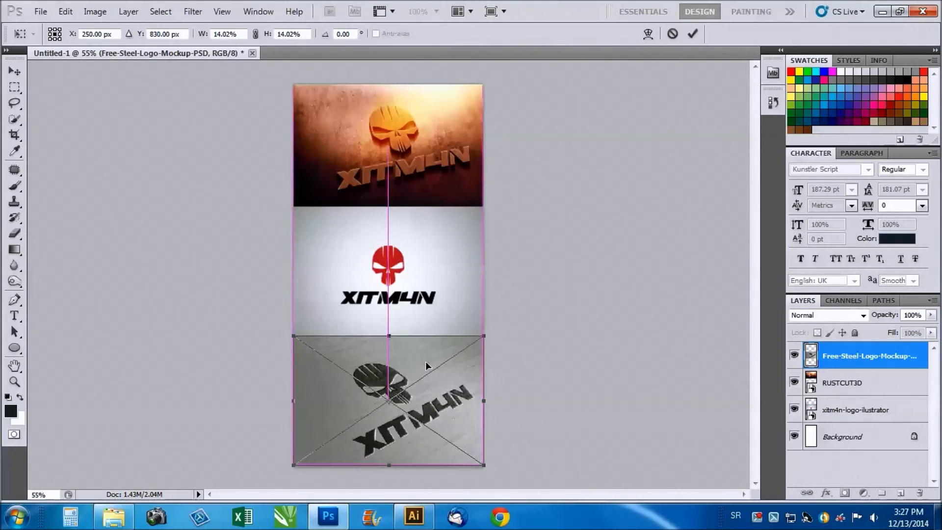
pyautogui.click(694, 34)
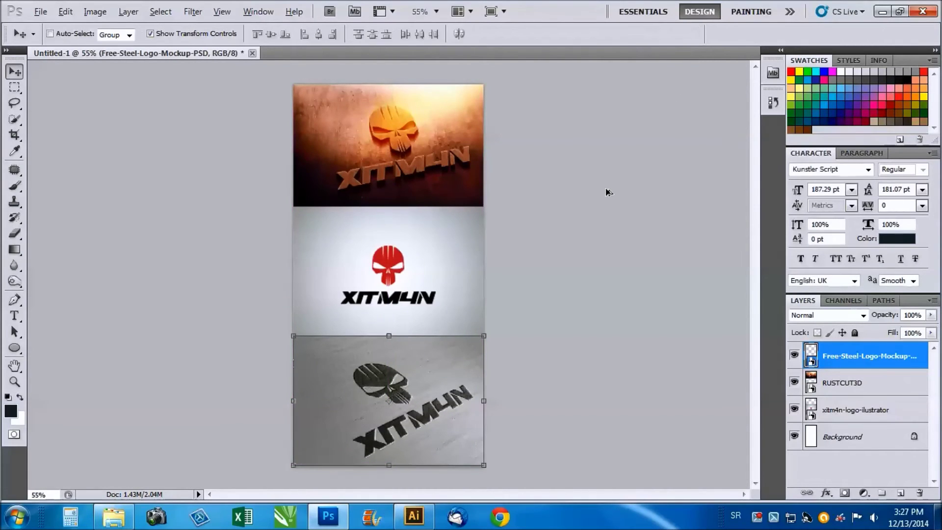
pyautogui.scroll(-1, 606, 194)
pyautogui.scroll(2, 335, 356)
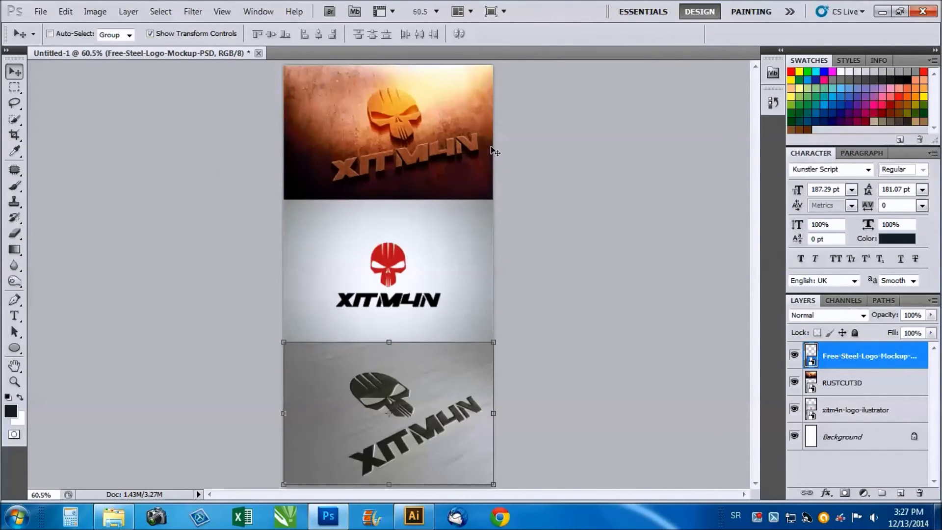
pyautogui.scroll(1, 495, 151)
pyautogui.scroll(1, 497, 192)
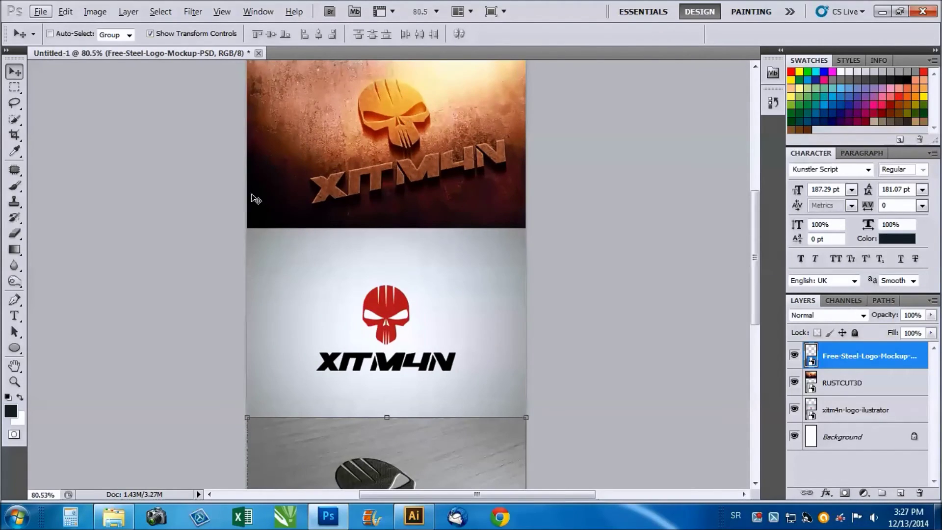
pyautogui.scroll(-1, 683, 203)
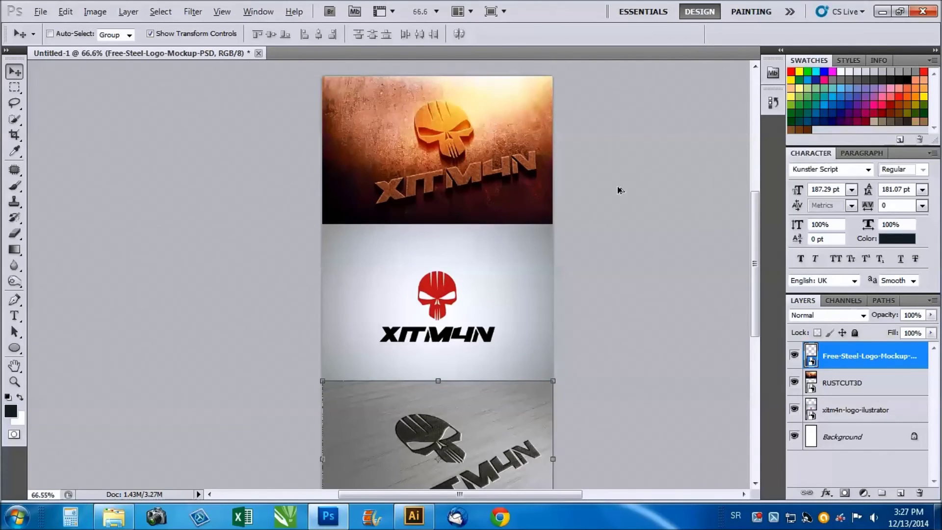
pyautogui.scroll(-1, 558, 211)
pyautogui.scroll(1, 271, 240)
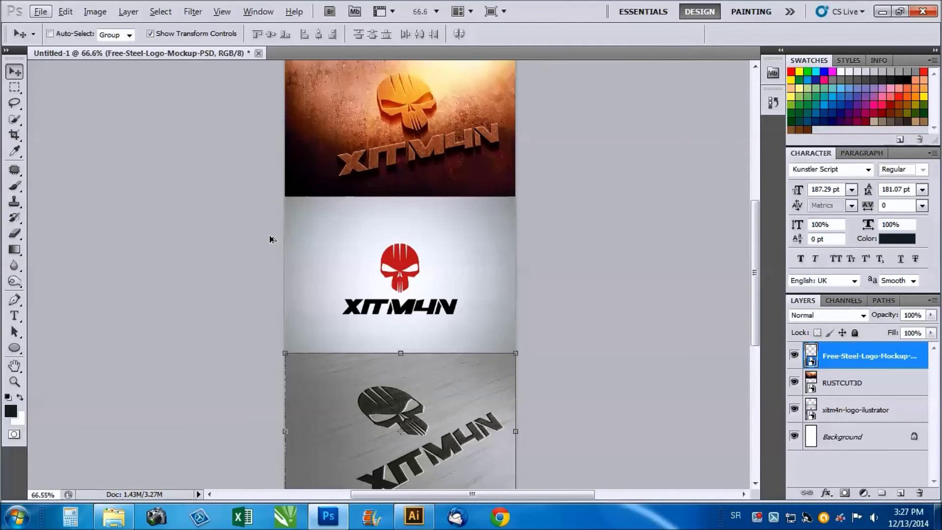
pyautogui.scroll(-1, 294, 280)
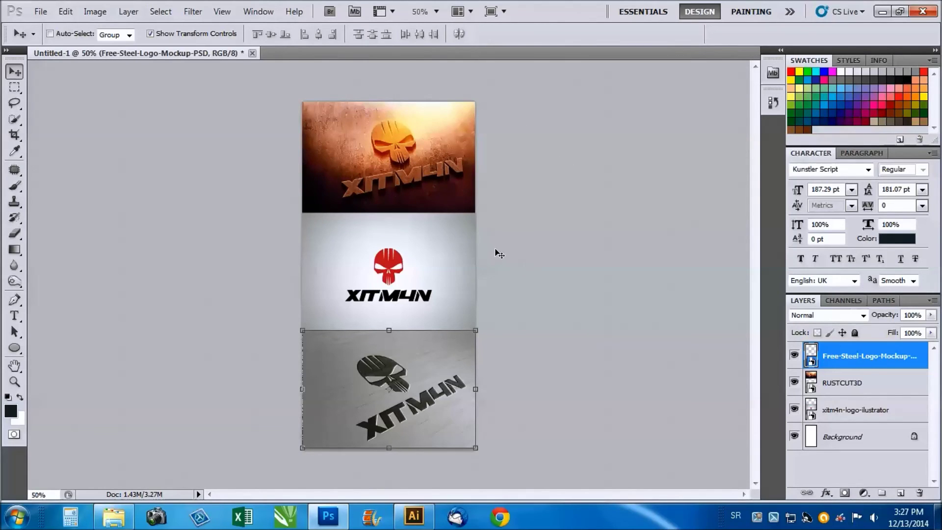
pyautogui.scroll(-1, 424, 346)
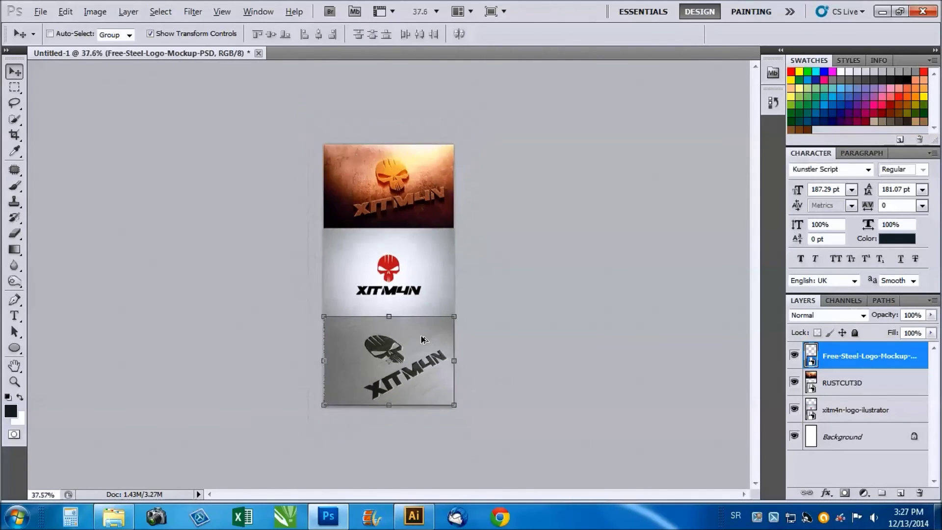
pyautogui.scroll(-1, 421, 339)
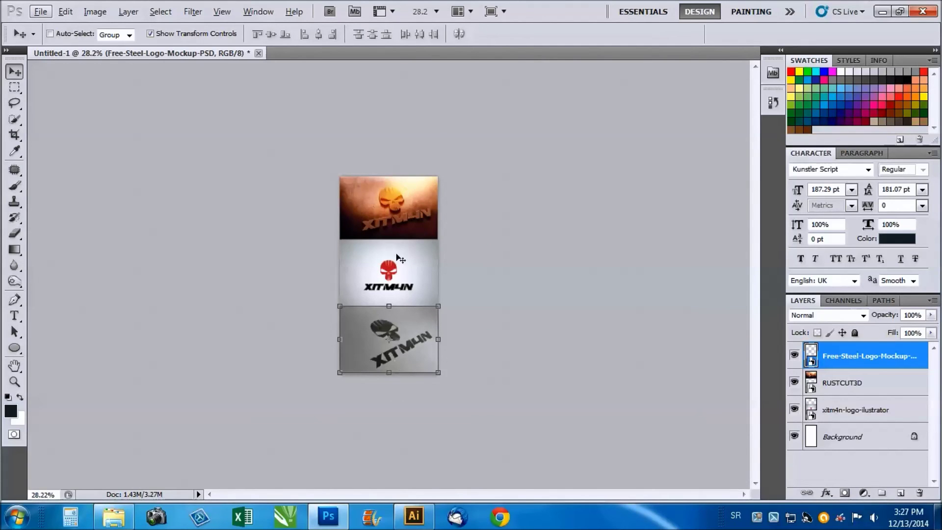
pyautogui.scroll(2, 412, 272)
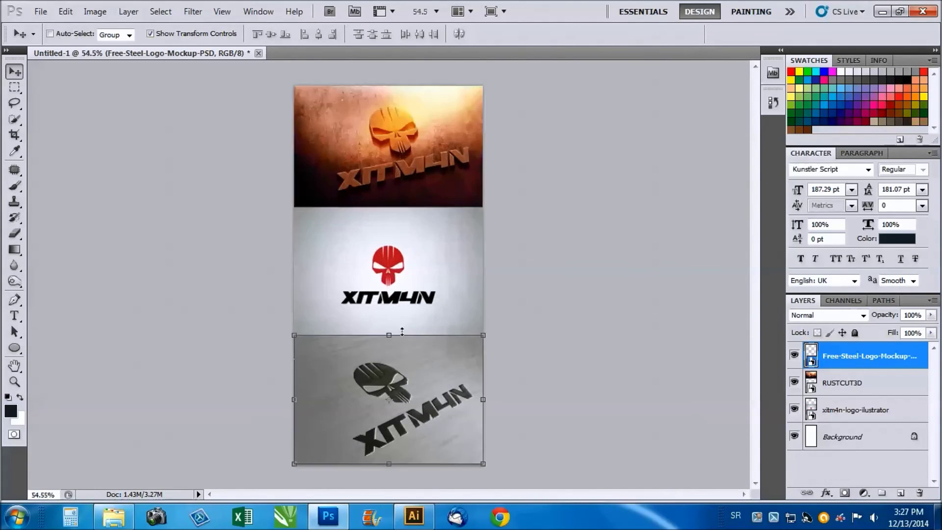
pyautogui.scroll(1, 282, 300)
pyautogui.scroll(1, 288, 299)
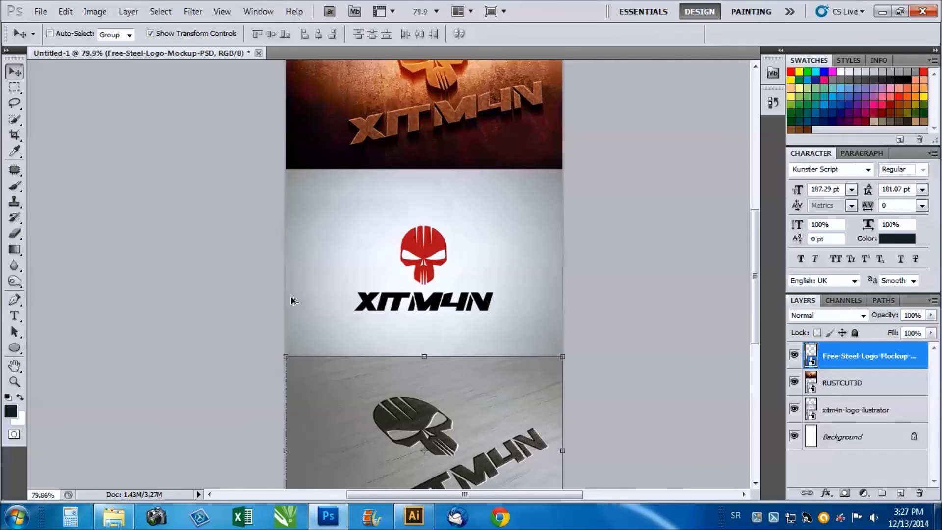
pyautogui.scroll(-2, 564, 291)
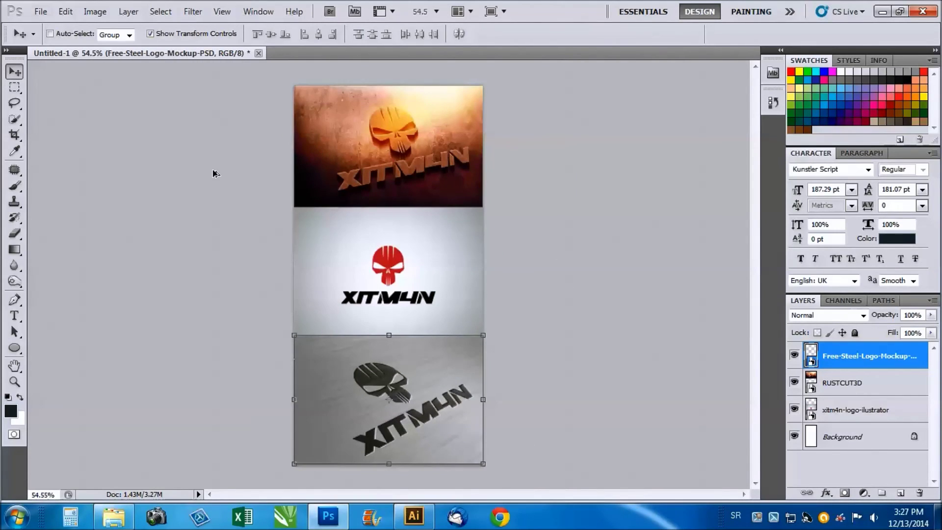
pyautogui.scroll(1, 218, 178)
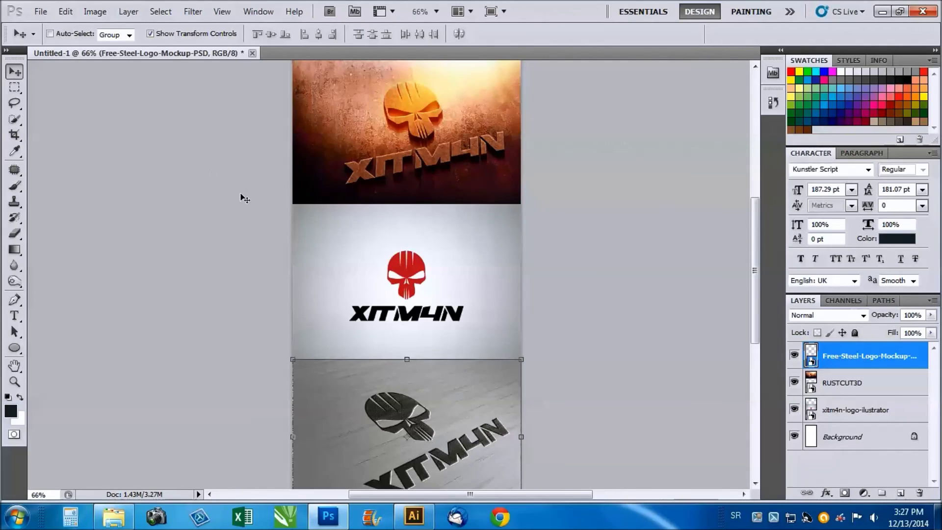